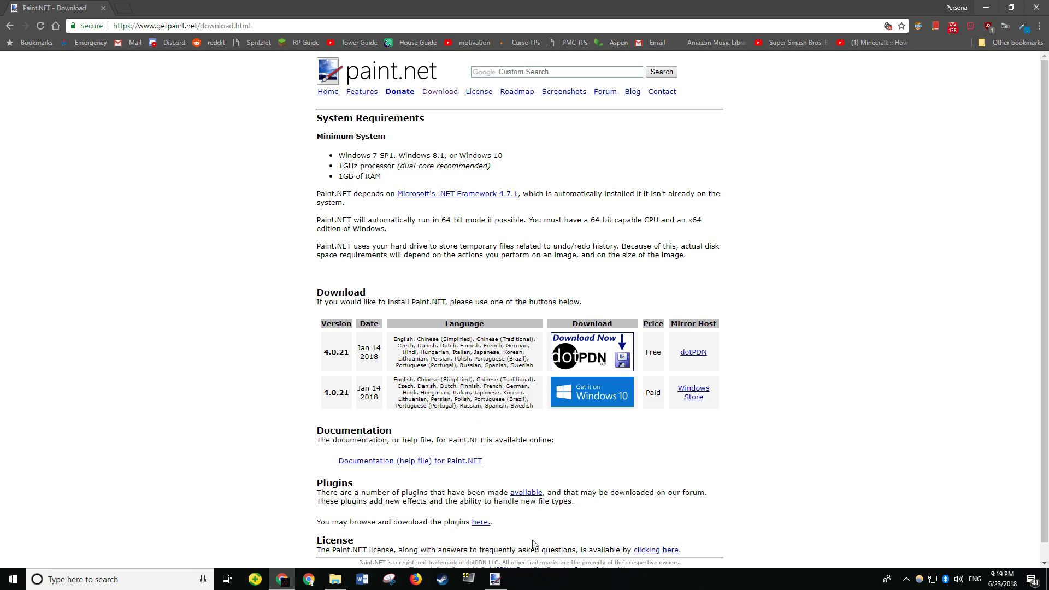
Switch from the Chrome download page to the paint.net window using the taskbar
left_click(504, 585)
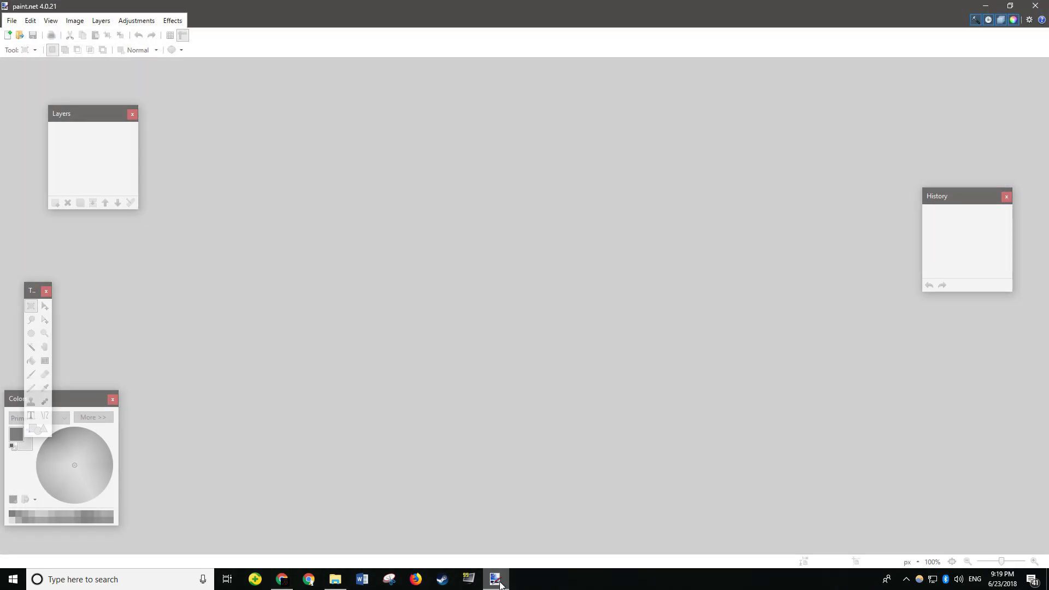
Create a new blank image 800 pixels wide by 300 pixels tall
left_click(14, 23)
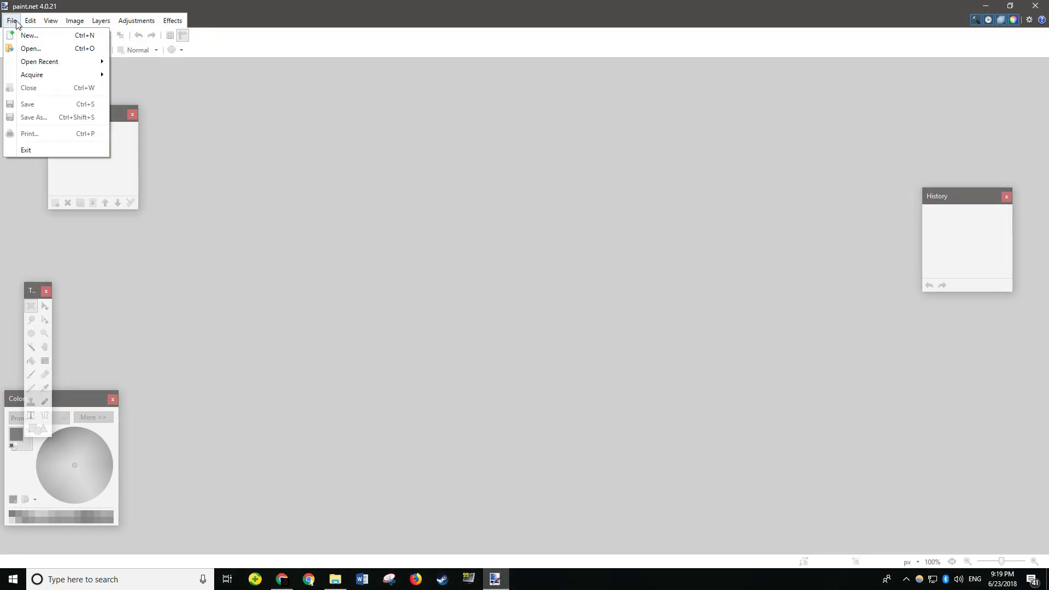
left_click(28, 35)
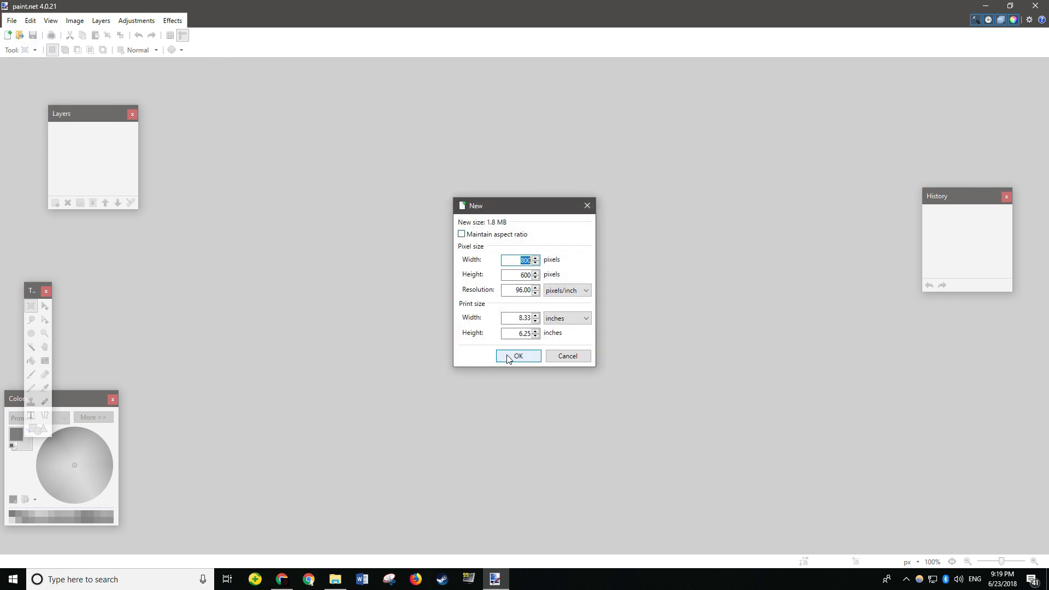
key("Tab")
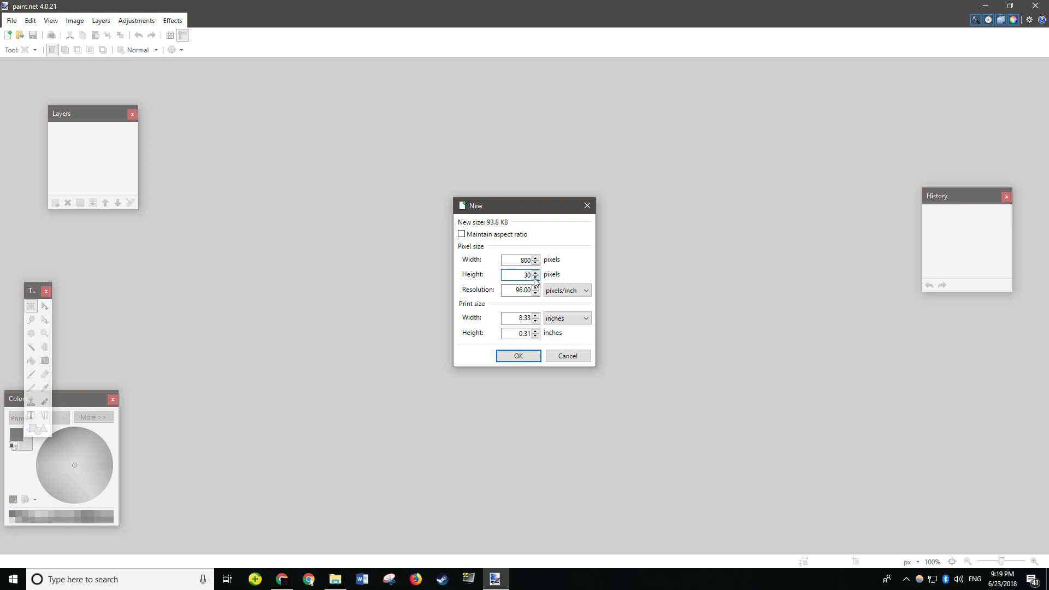
key("Return")
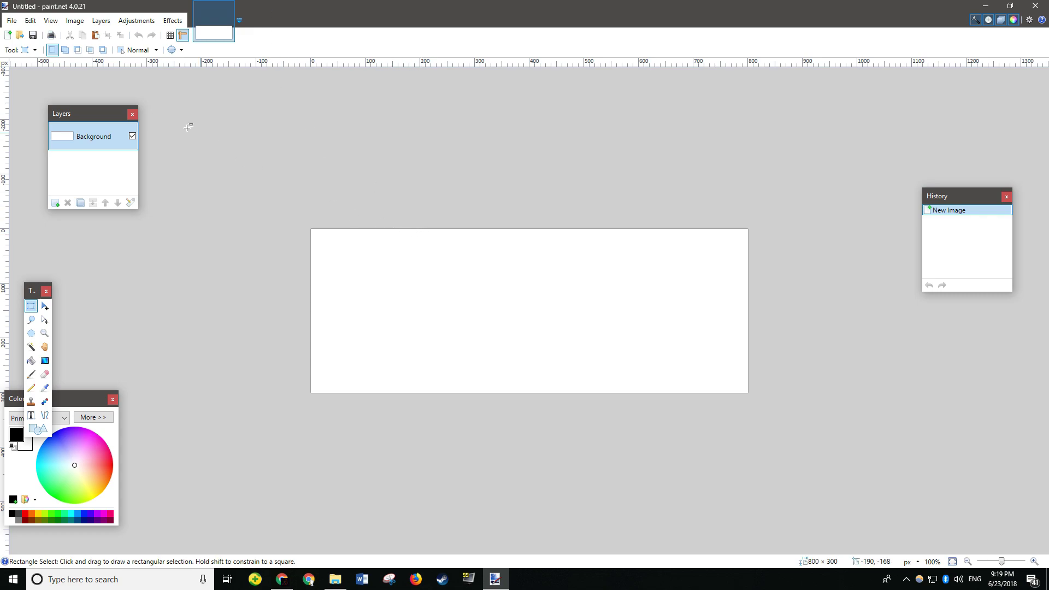
Open c6yGLYX.png from the Wallpaper folder, copy it, and return to the blank canvas
left_click(16, 26)
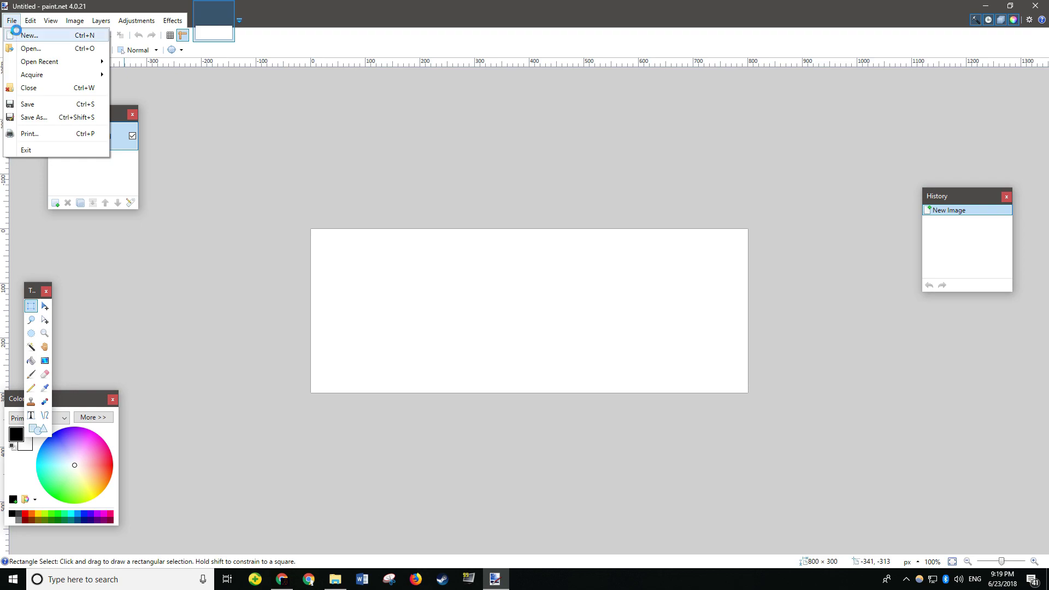
left_click(19, 35)
left_click(567, 355)
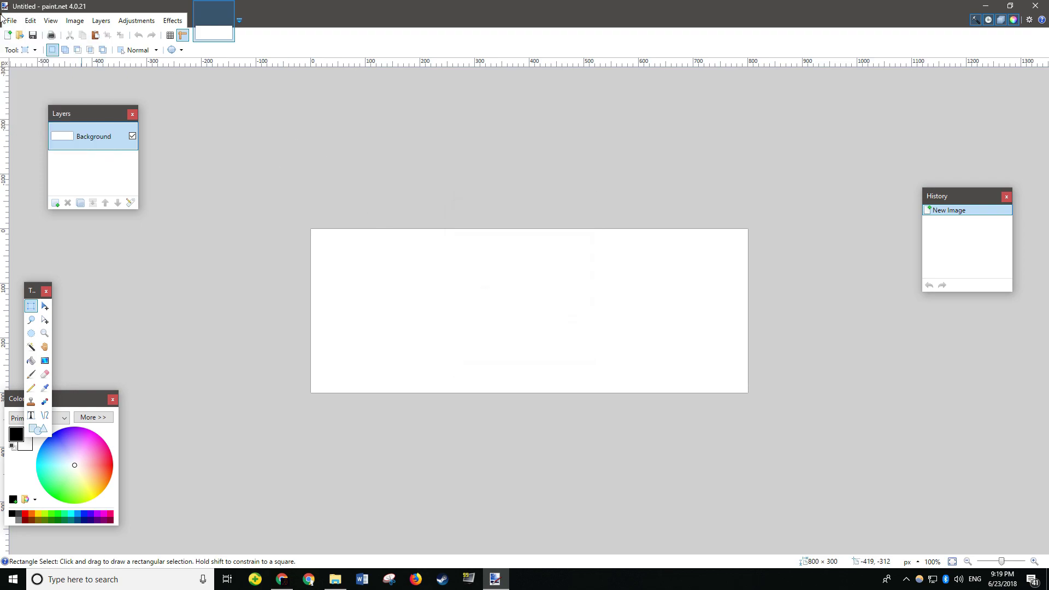
left_click(11, 20)
left_click(27, 48)
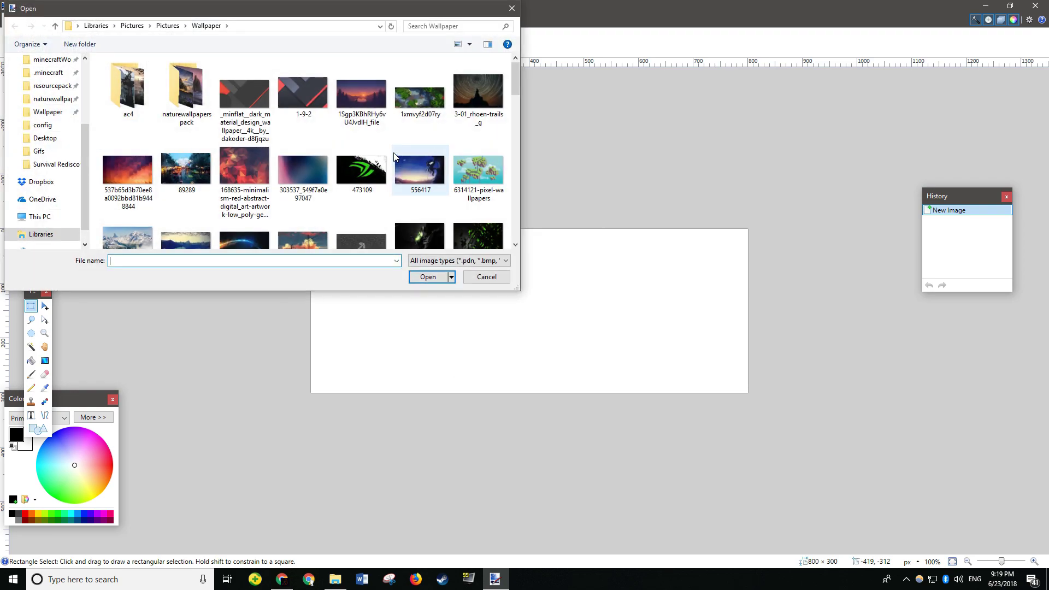
scroll(433, 193, "down", 3)
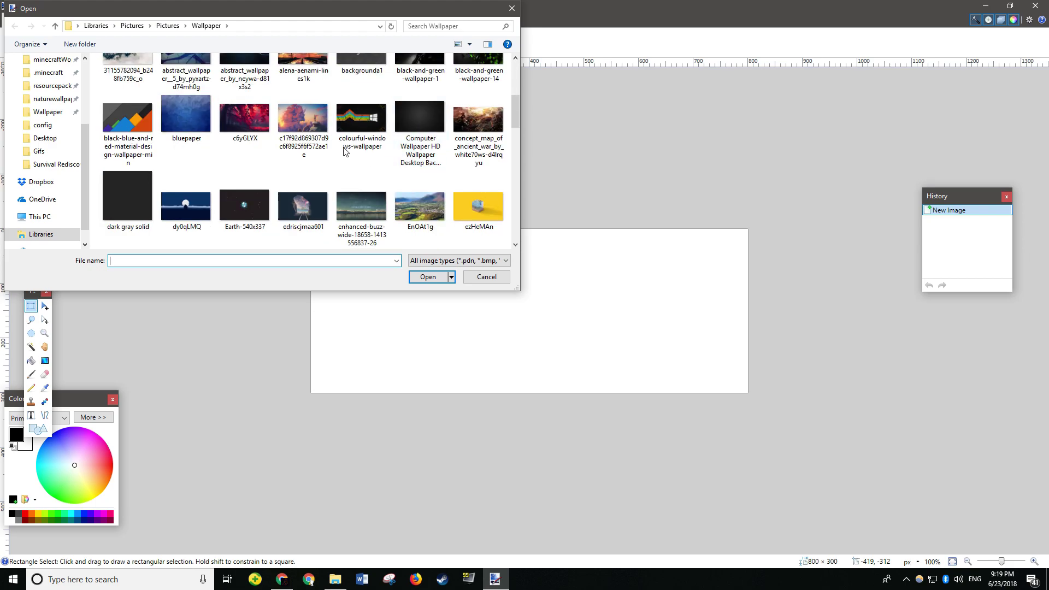
left_click(268, 140)
left_click(428, 276)
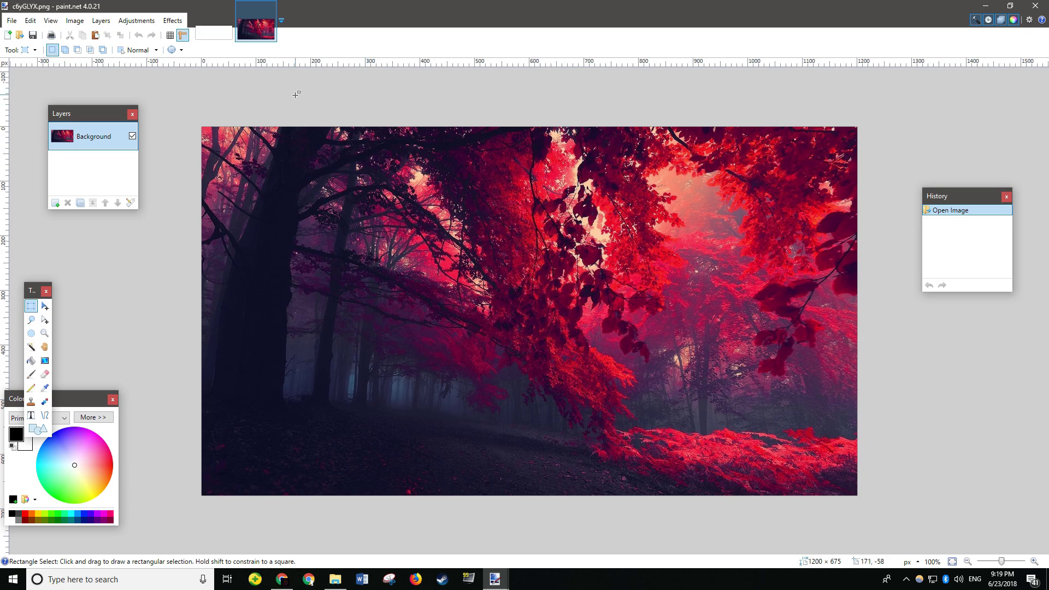
key("ctrl+n")
key("Return")
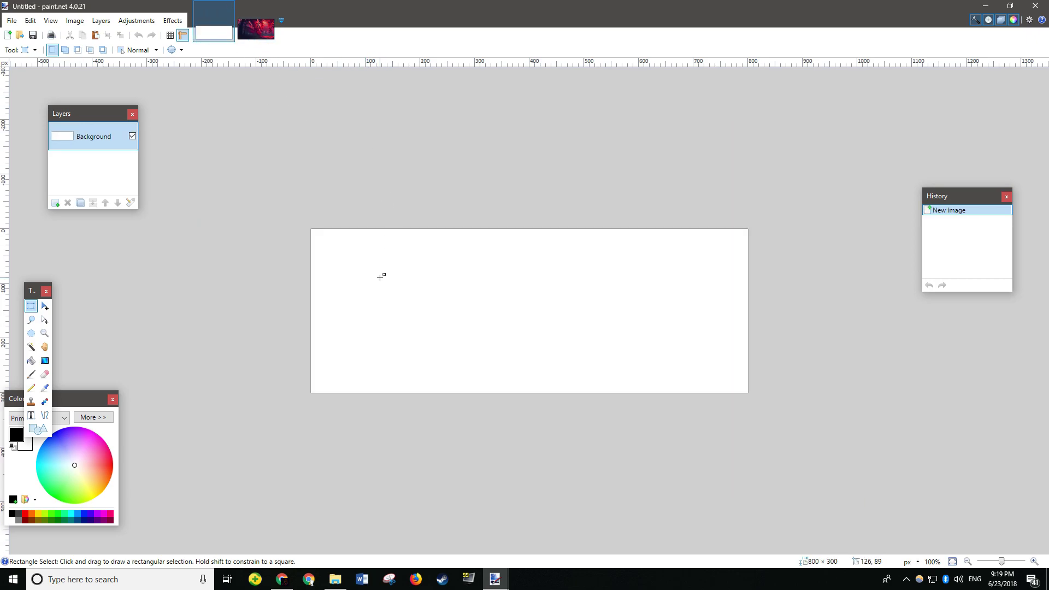
Add Layer 2 below Background and paste the forest photo into it at the current canvas size
left_click(101, 22)
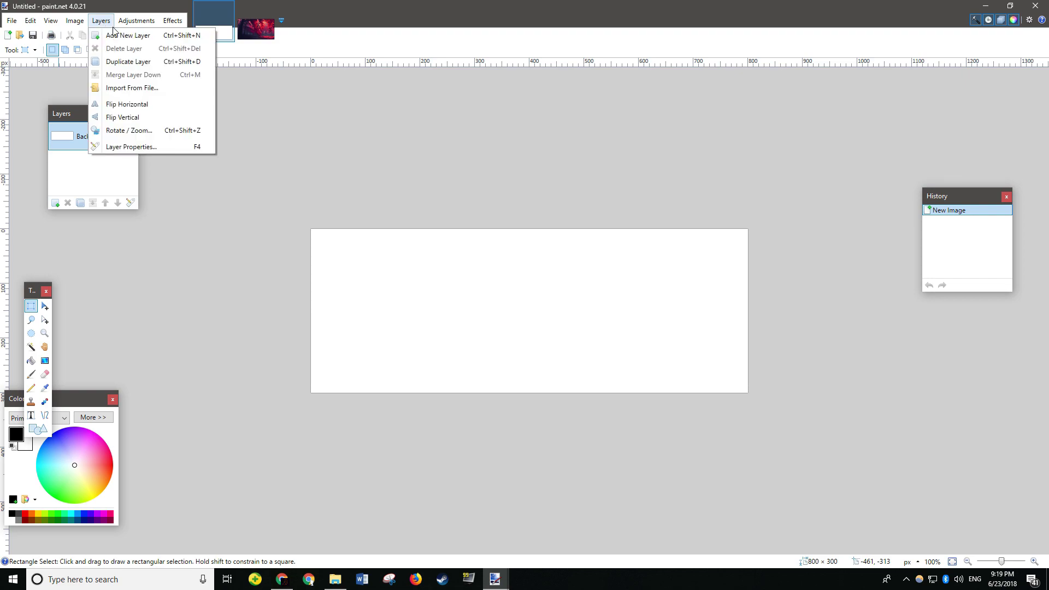
left_click(121, 35)
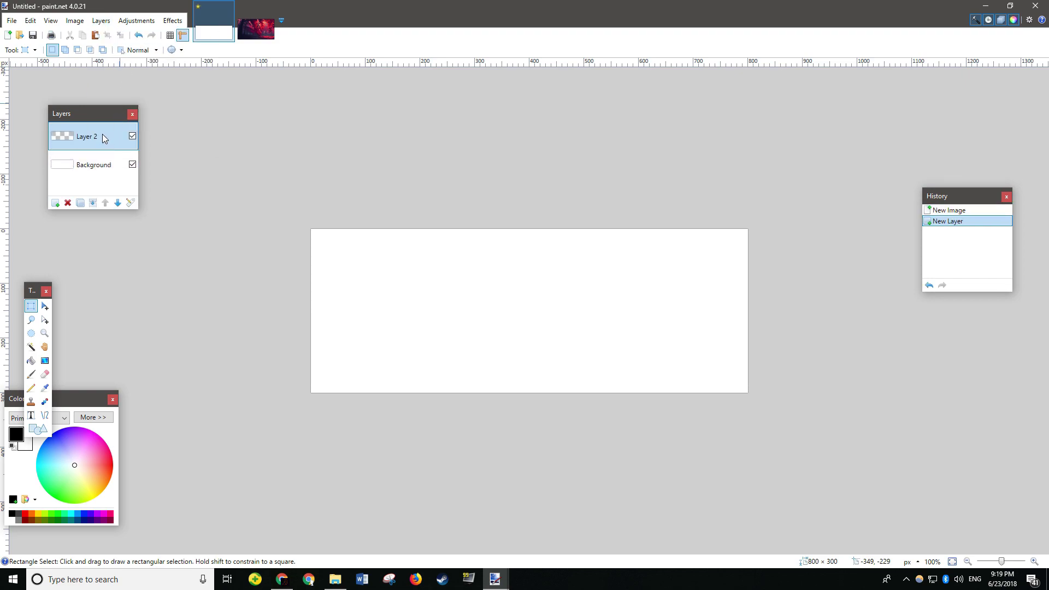
left_click_drag(103, 135, 102, 164)
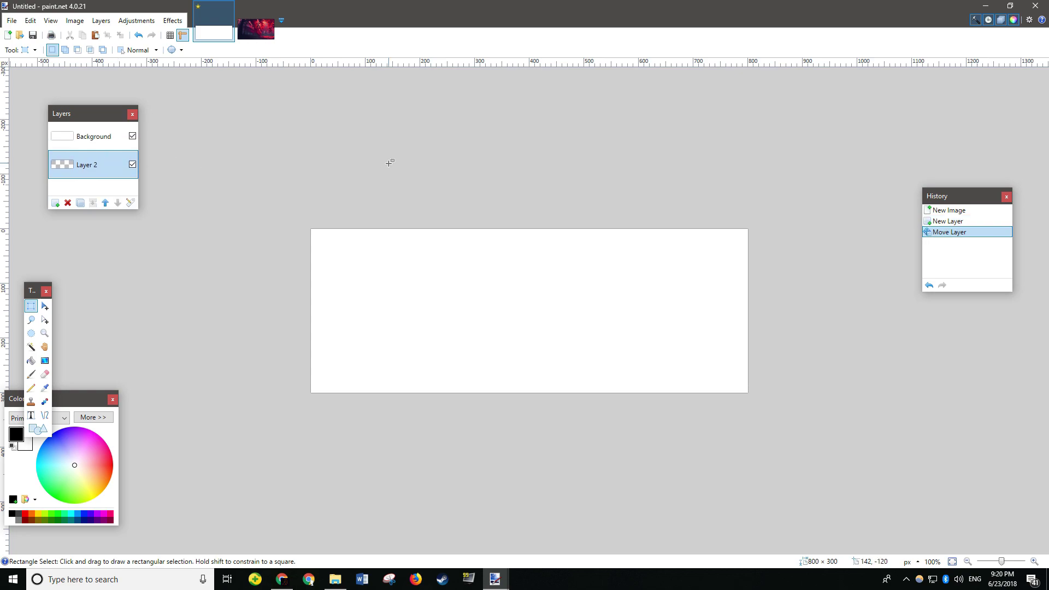
key("ctrl+v")
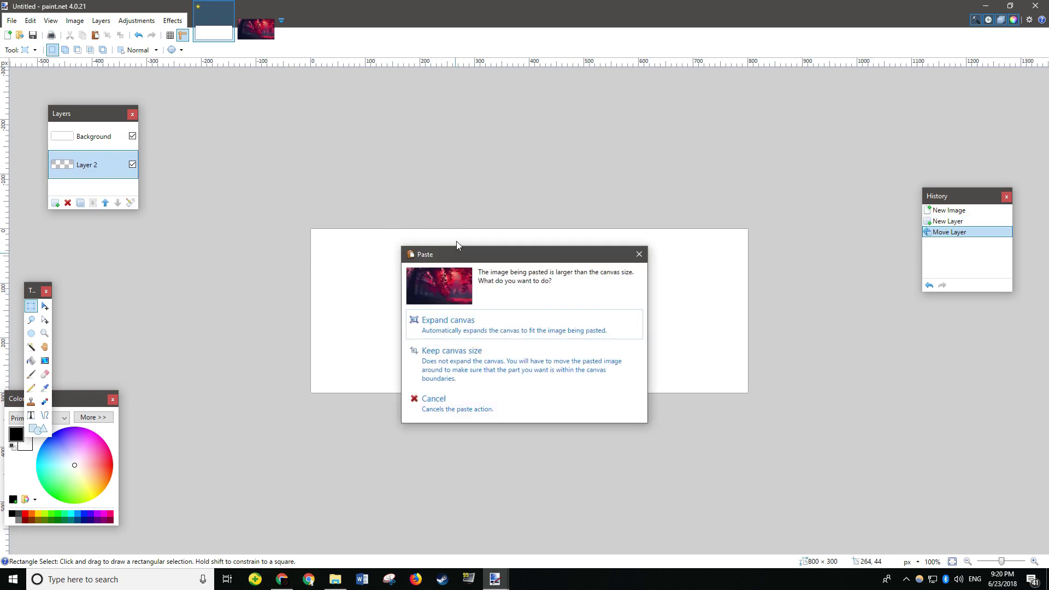
left_click(481, 361)
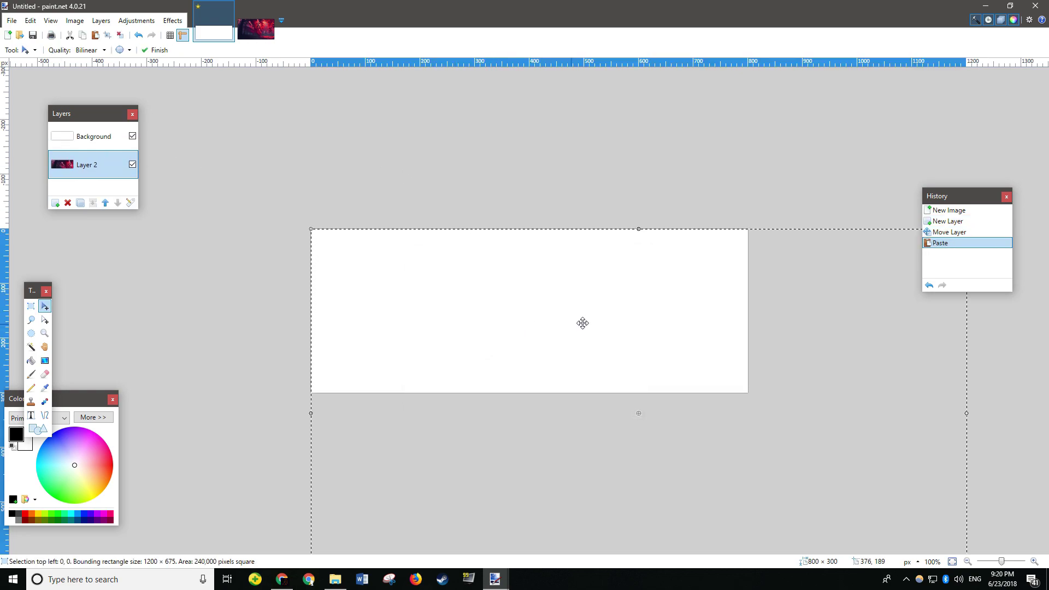
left_click_drag(496, 390, 355, 231)
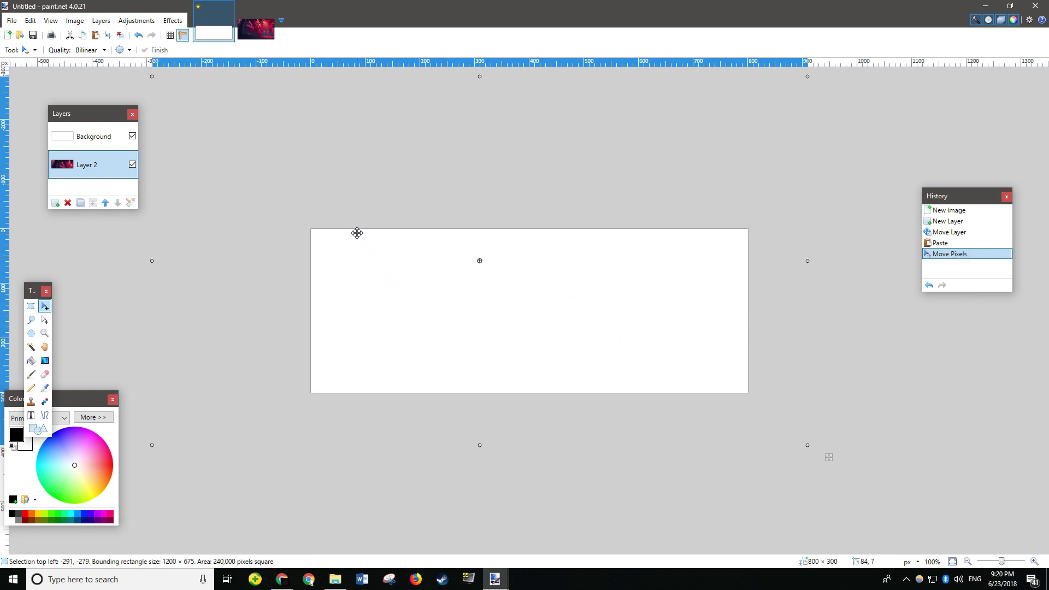
left_click(133, 136)
mouse_move(589, 285)
left_mouse_down()
mouse_move(644, 290)
mouse_move(564, 279)
mouse_move(588, 282)
left_mouse_up()
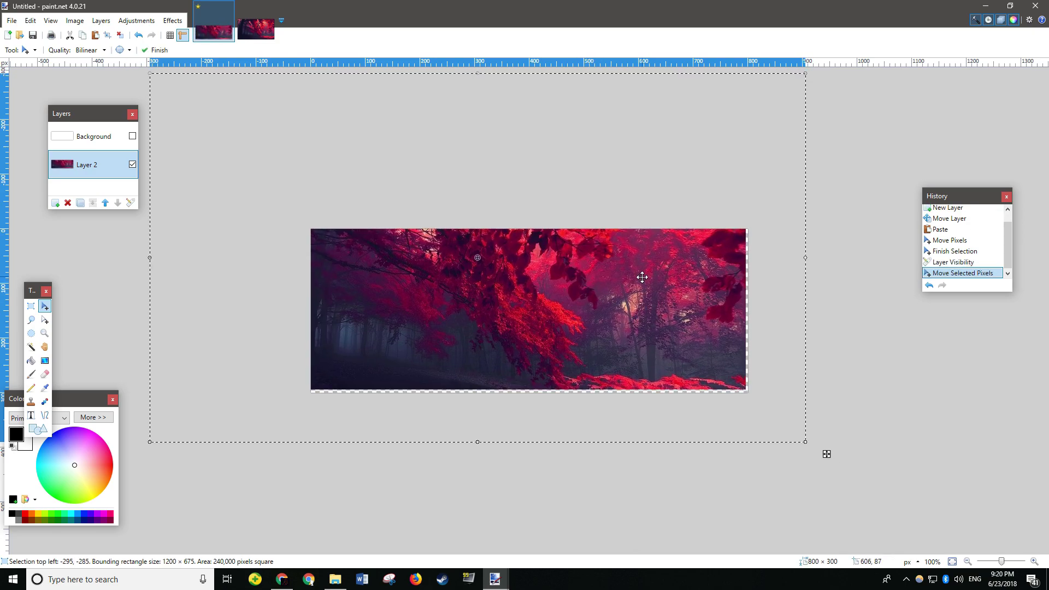
Re-paste the forest photo across the canvas, then make Background visible and active again
key("ctrl+z")
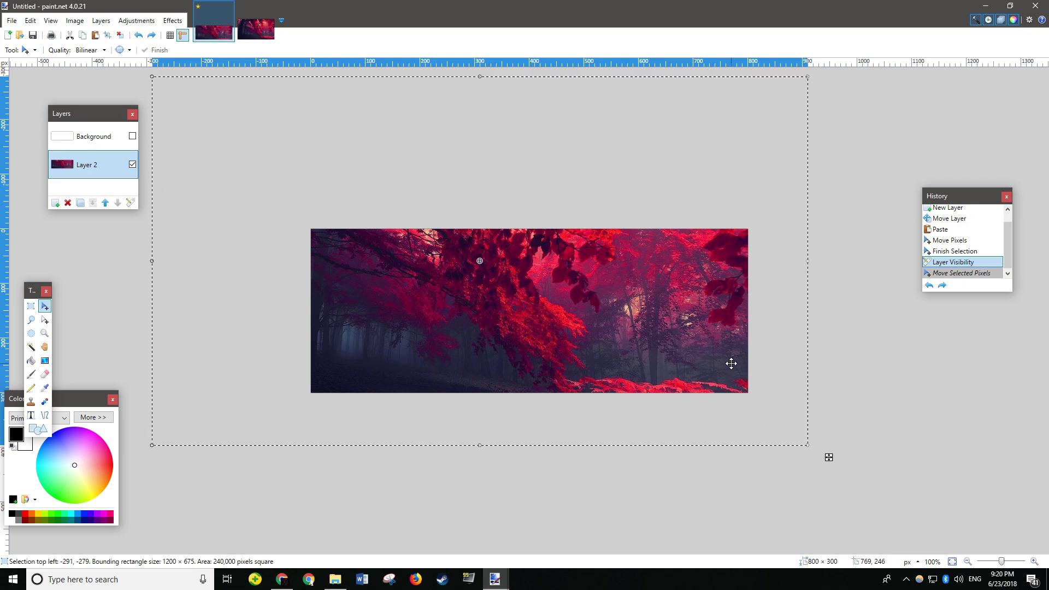
key("Delete")
key("ctrl+v")
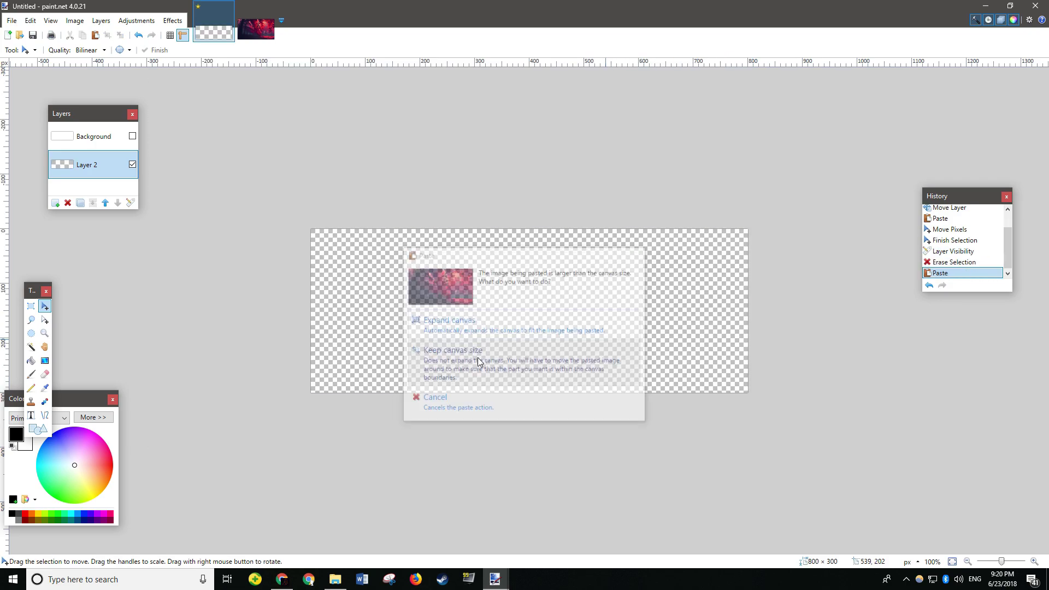
left_click(477, 361)
left_click_drag(477, 360, 545, 262)
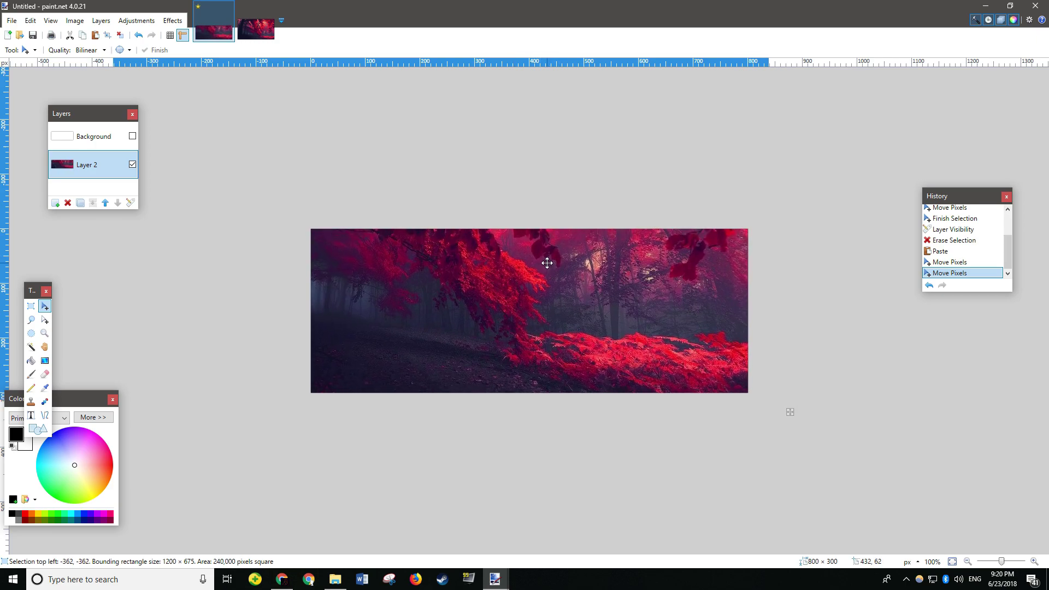
left_click(133, 136)
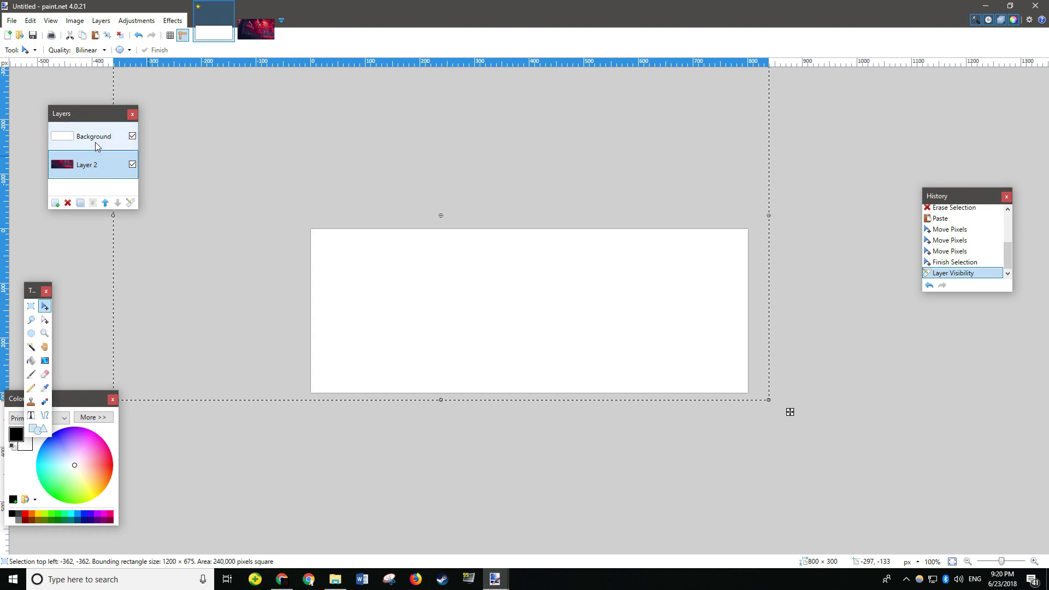
left_click(96, 146)
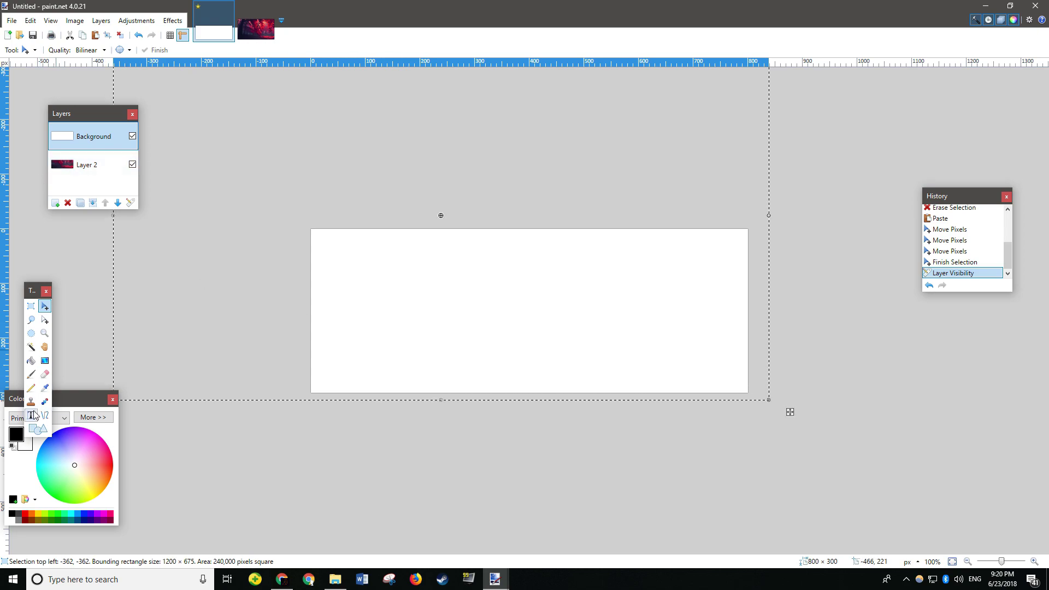
Clear the selection and set the Text tool's font to Uni Sans Heavy CAPS
left_click(31, 305)
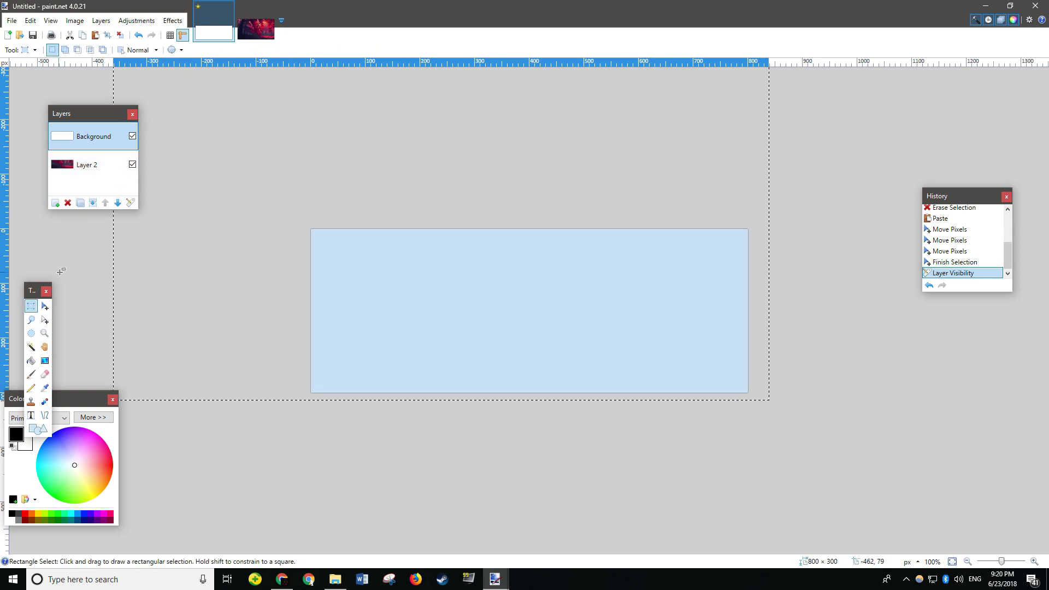
left_click(61, 271)
left_click(31, 415)
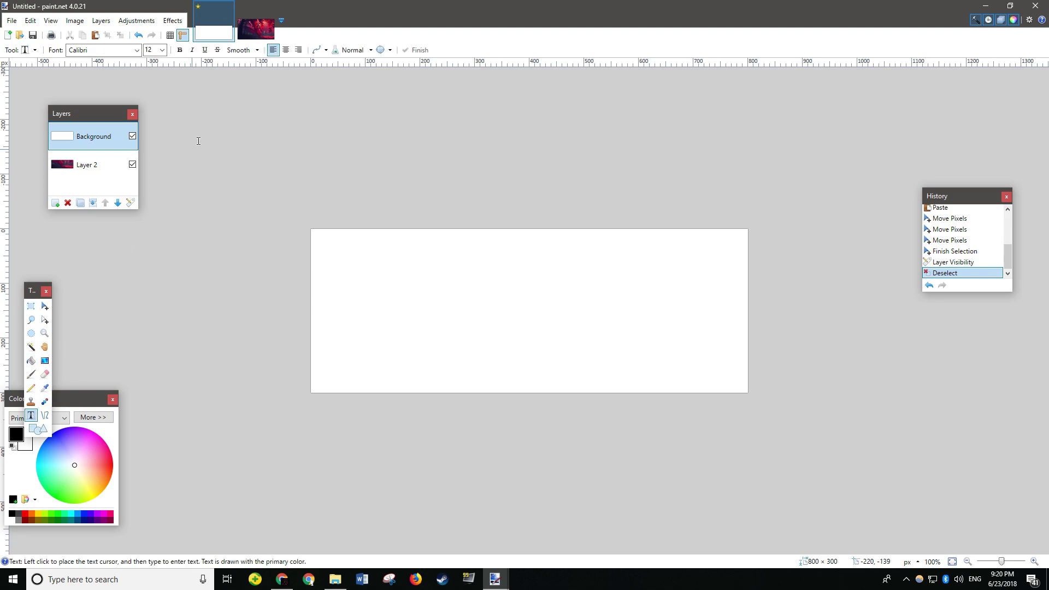
left_click(137, 49)
scroll(110, 128, "down", 10)
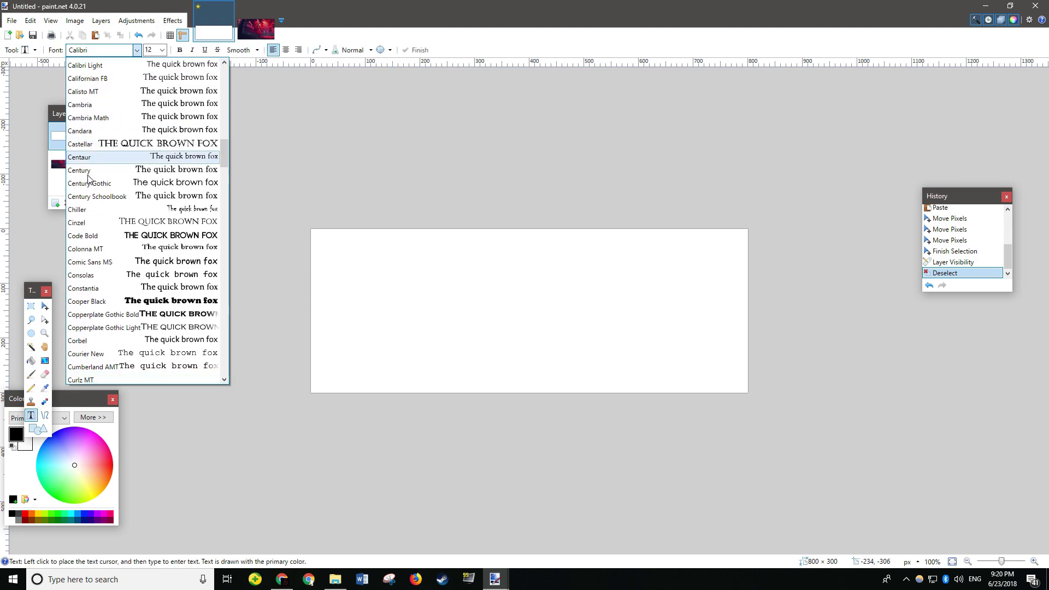
scroll(109, 128, "down", 20)
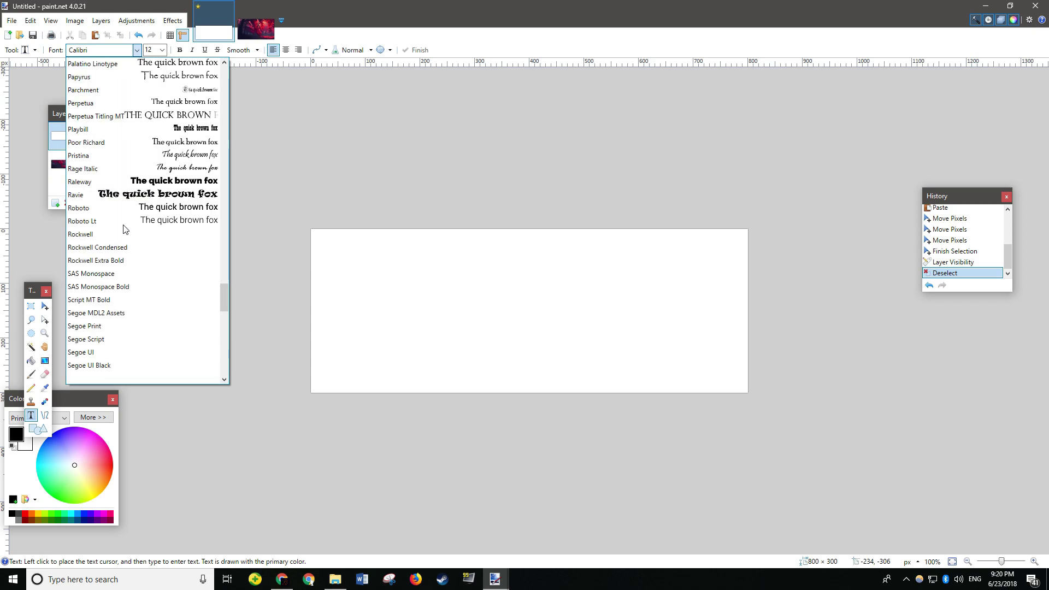
scroll(123, 250, "down", 15)
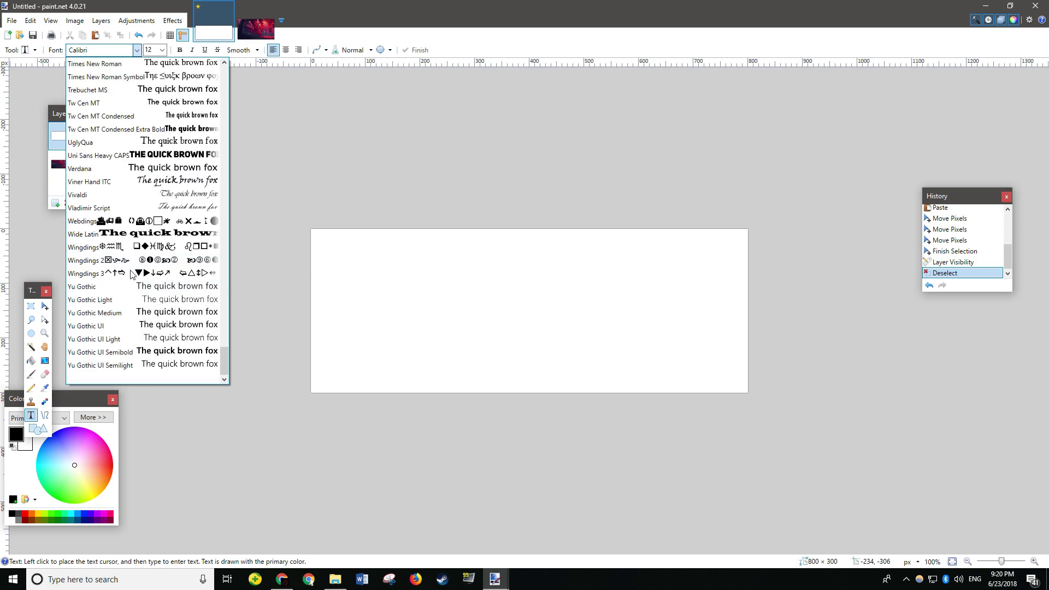
left_click(137, 160)
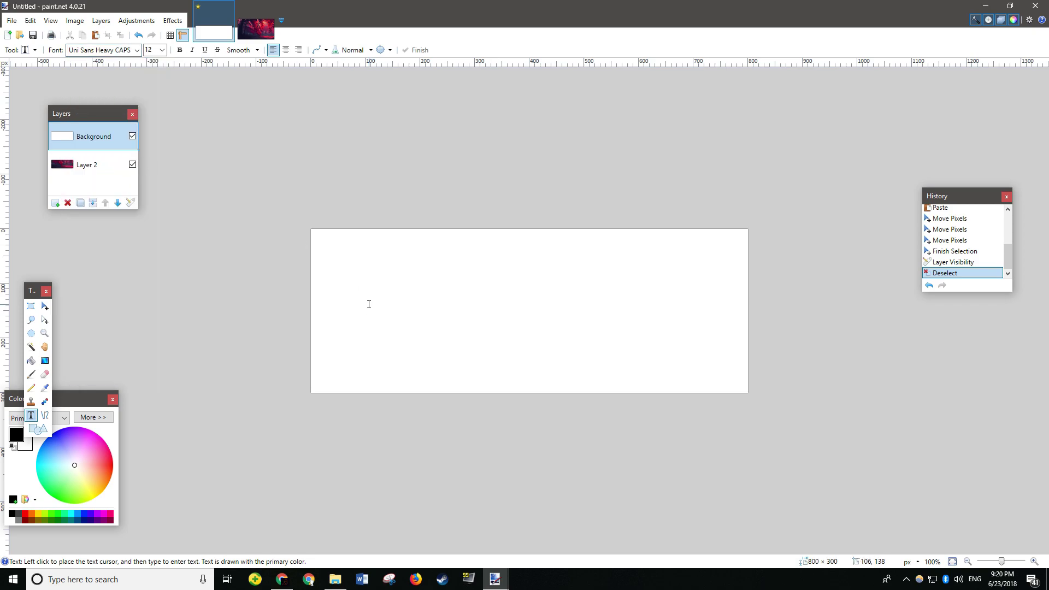
Set the text size to 84 and place the insertion point on the canvas
left_click(162, 49)
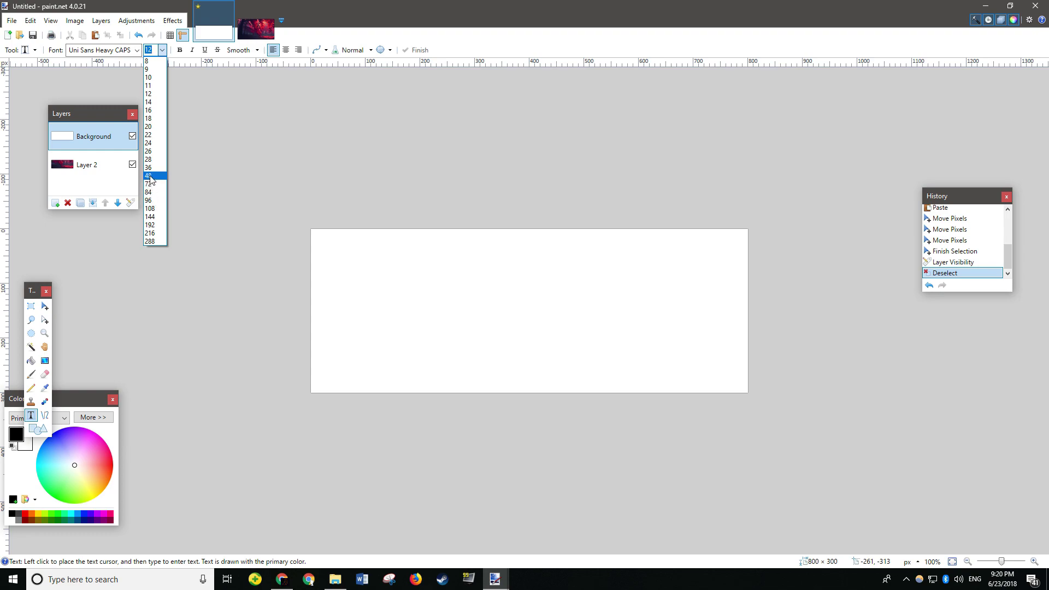
left_click(161, 208)
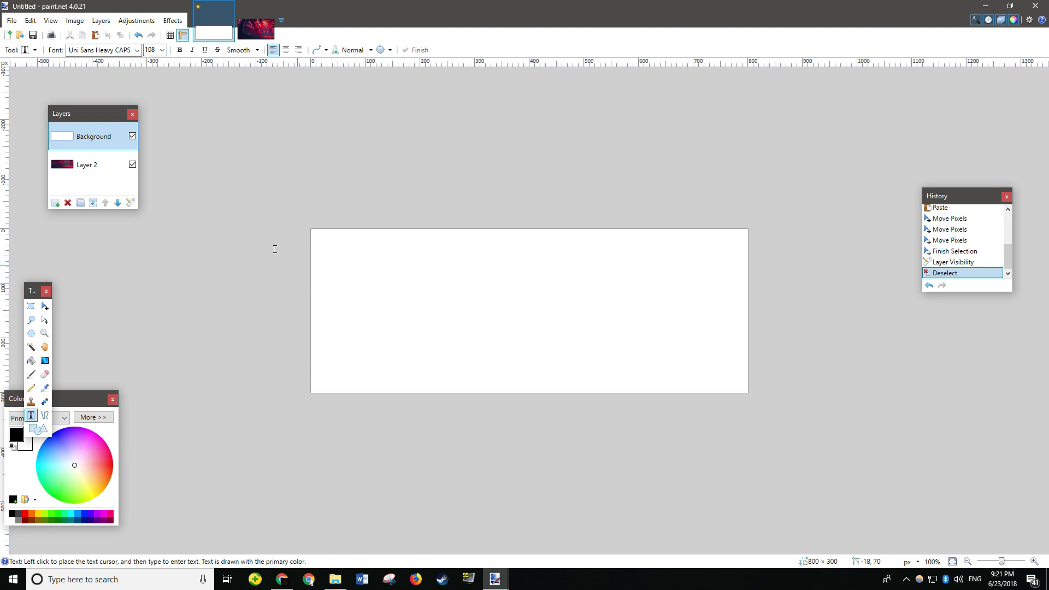
left_click(162, 50)
left_click(157, 193)
left_click(333, 266)
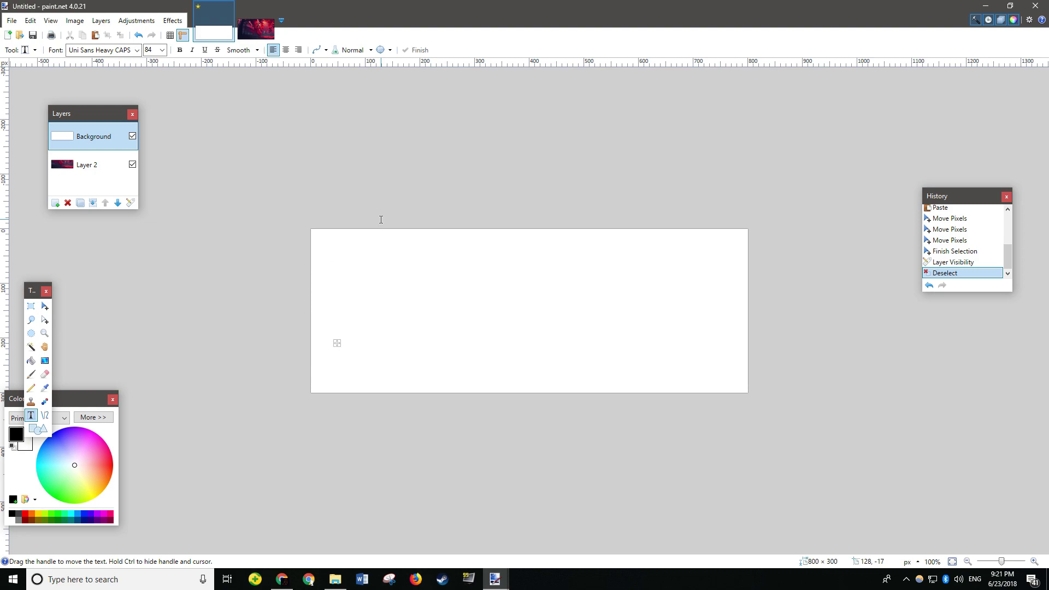
Undo the first FOREST and retype FOREST at size 96 near the canvas's left edge
type("F")
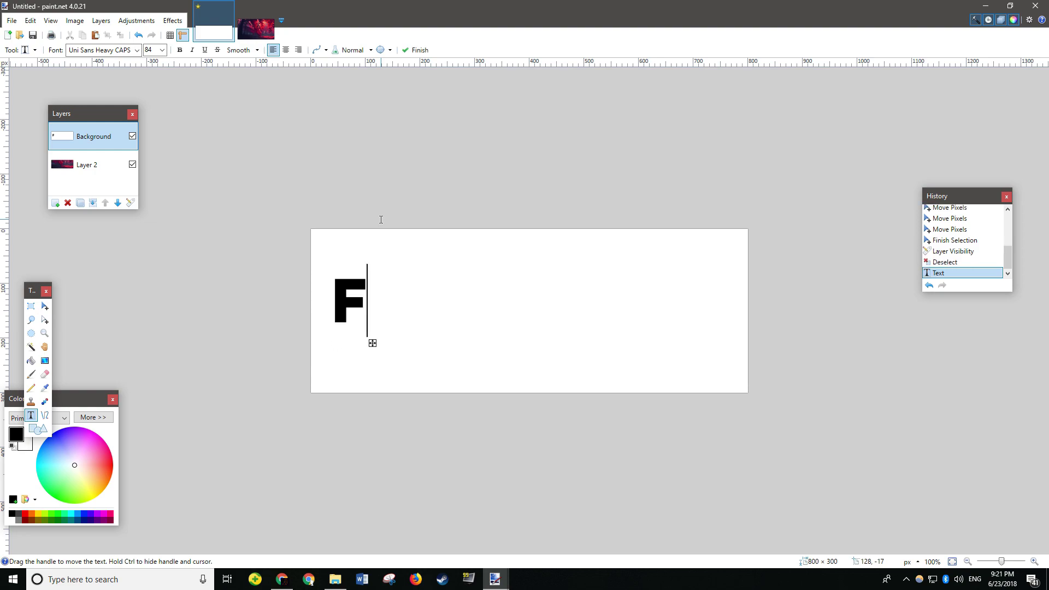
type("OREST")
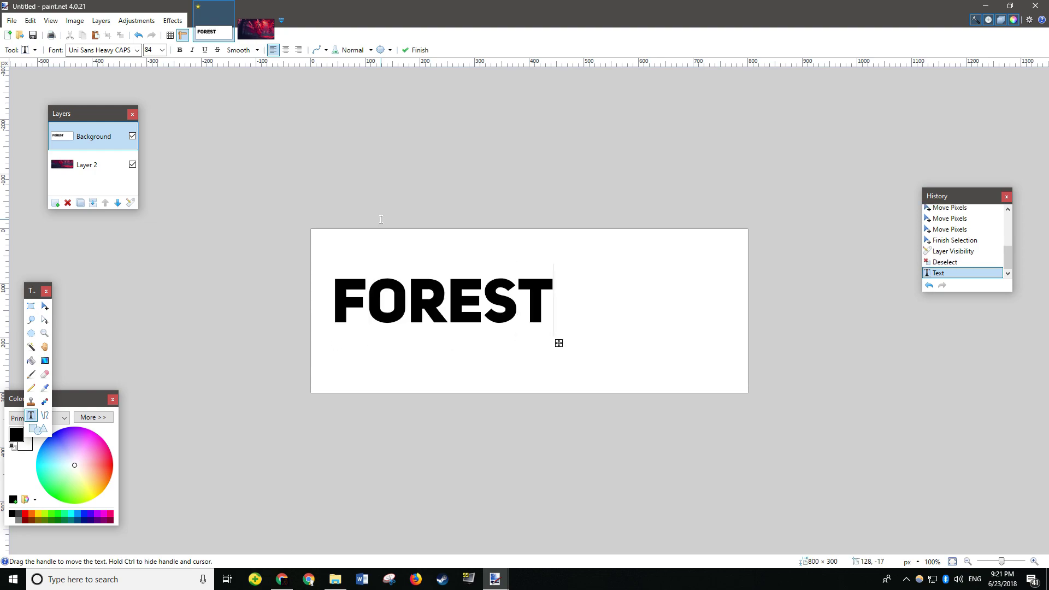
left_click(31, 346)
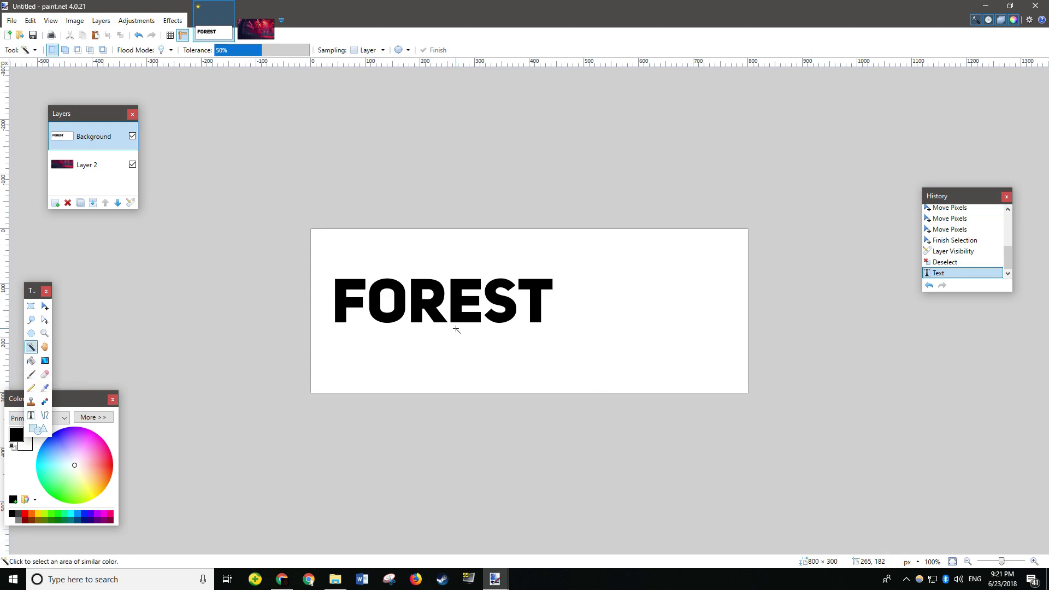
key("ctrl+z")
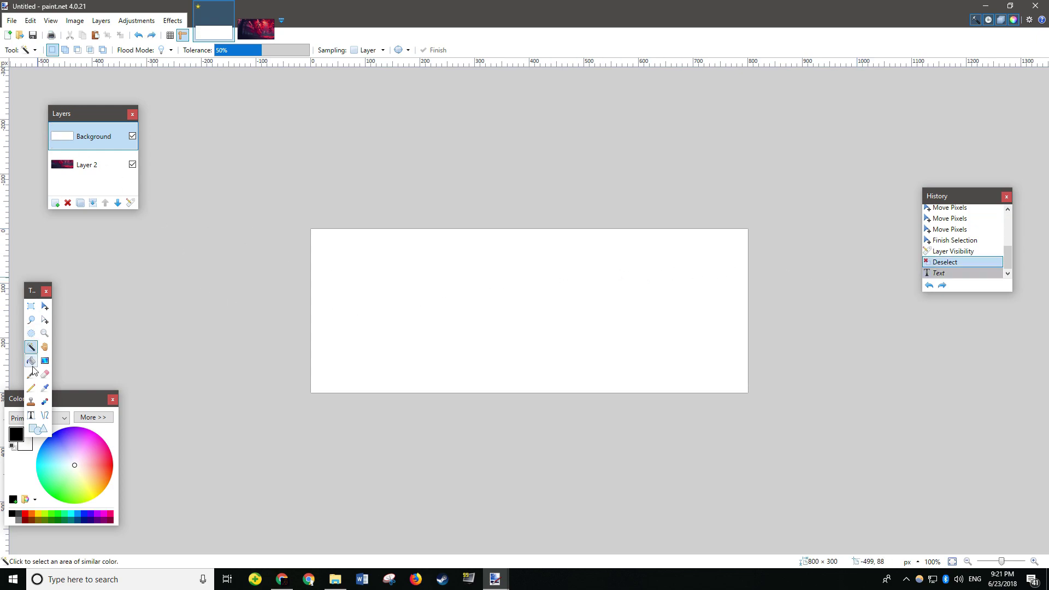
left_click(32, 415)
left_click(325, 262)
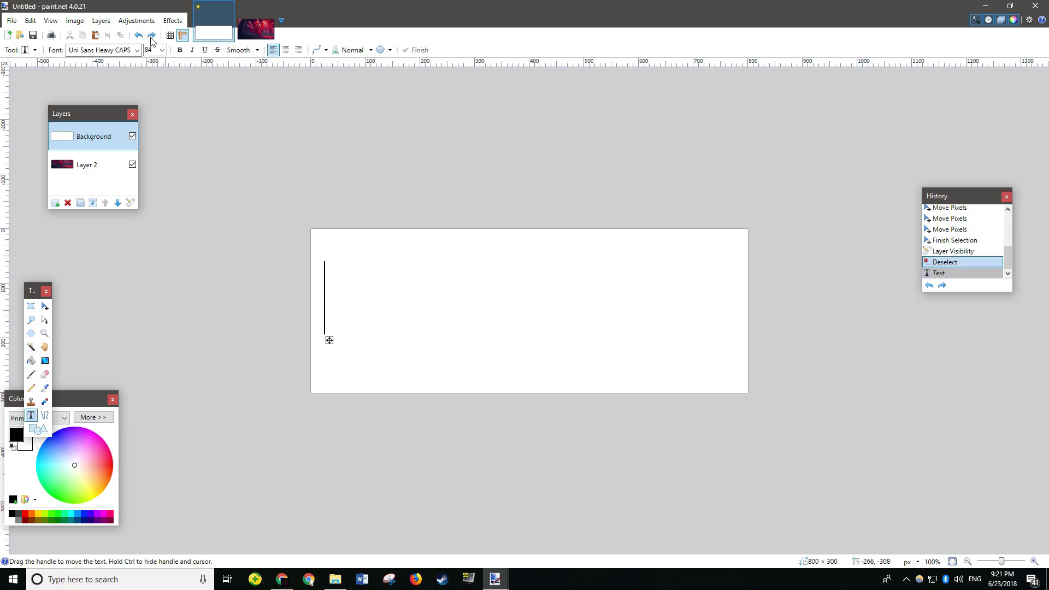
left_click(162, 50)
left_click(156, 197)
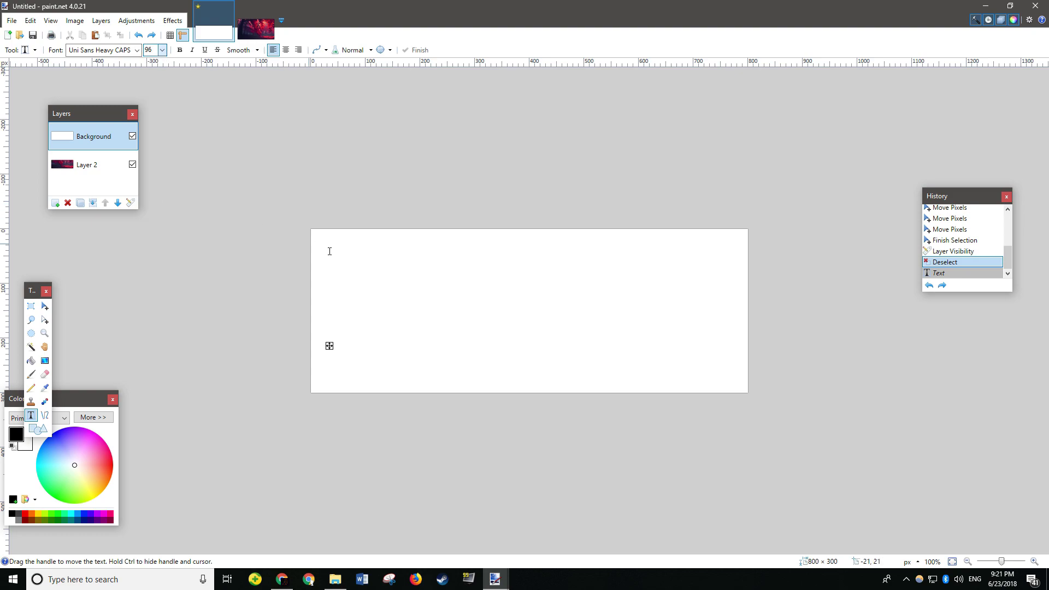
type("F")
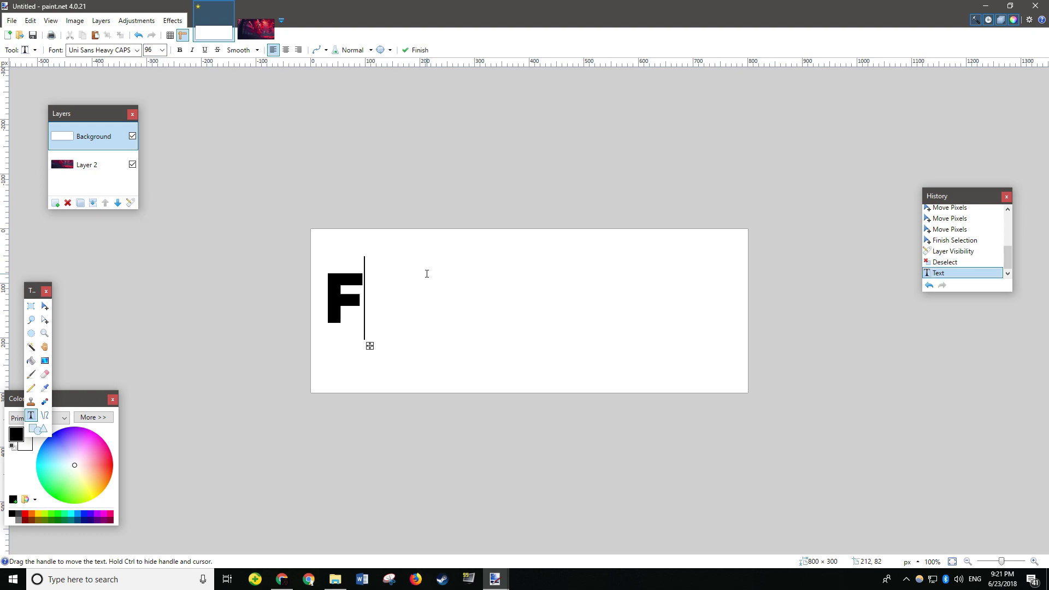
type("OREST")
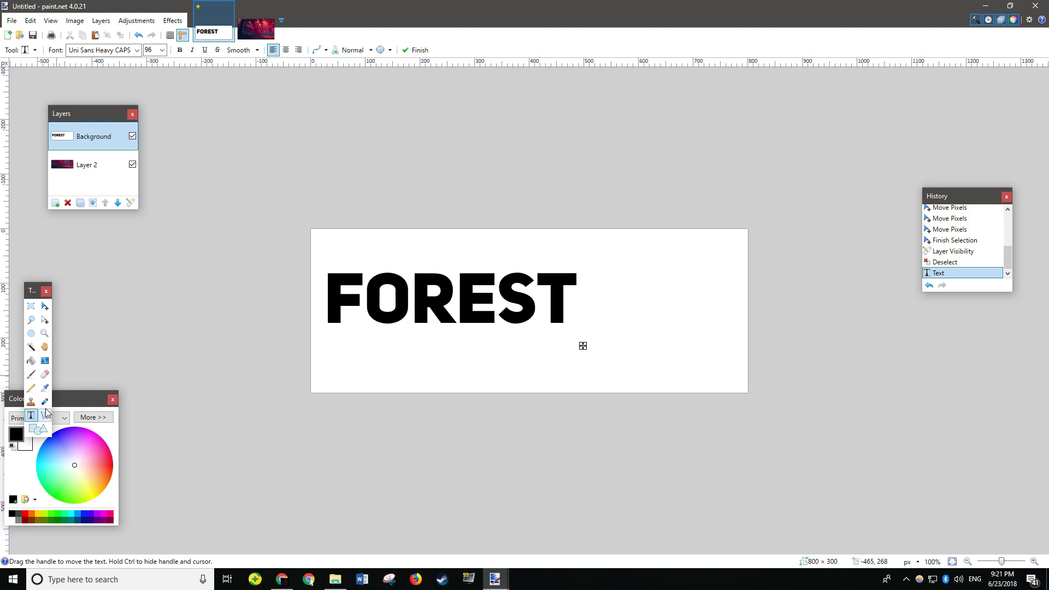
At 200% zoom, Magic Wand and delete the letters F, O and R from Background
left_click(31, 347)
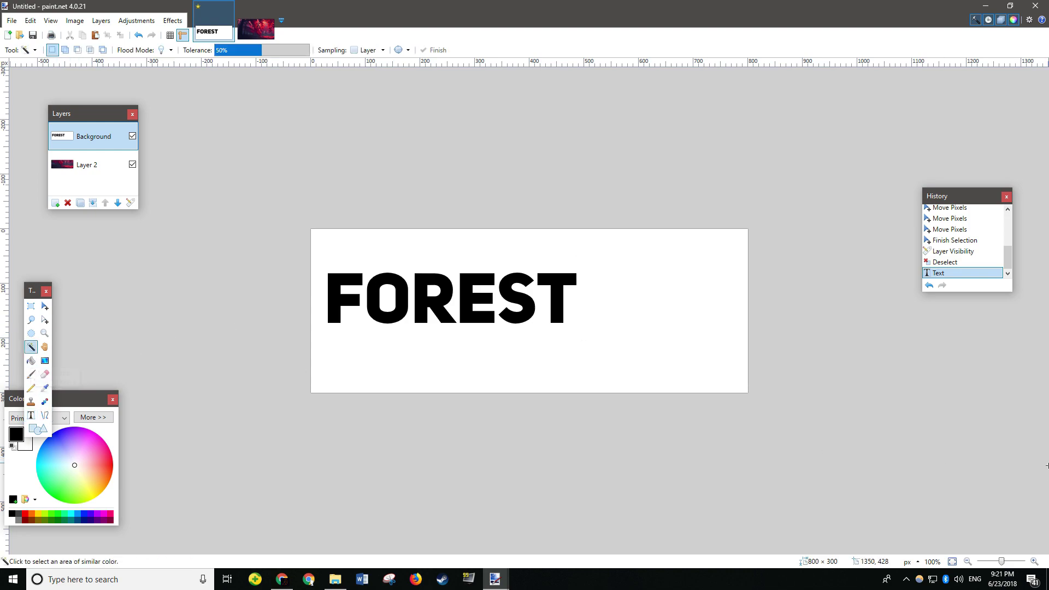
left_click(1026, 561)
left_click(1027, 561)
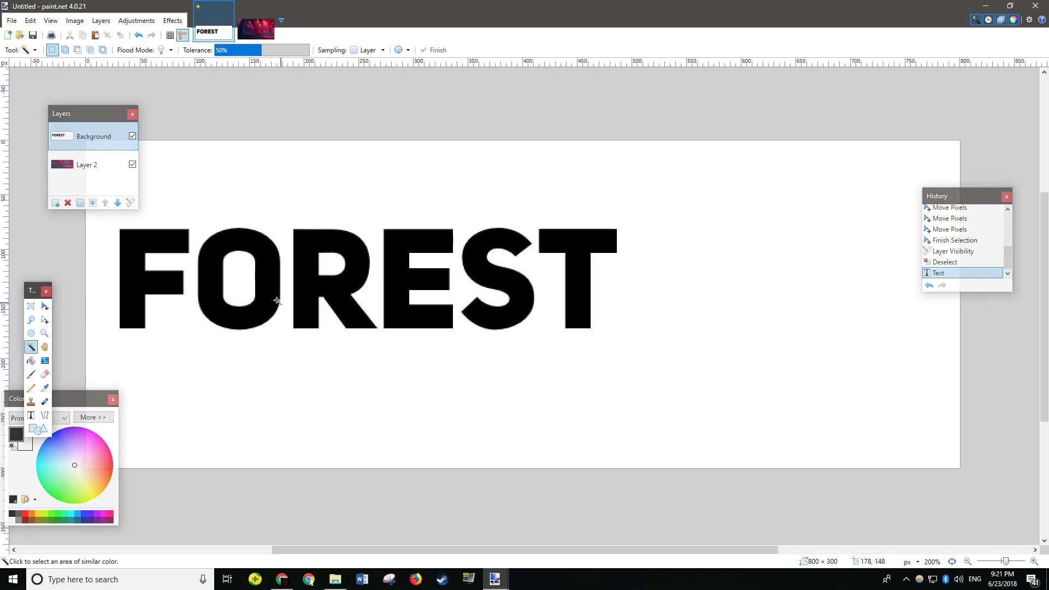
left_click(141, 281)
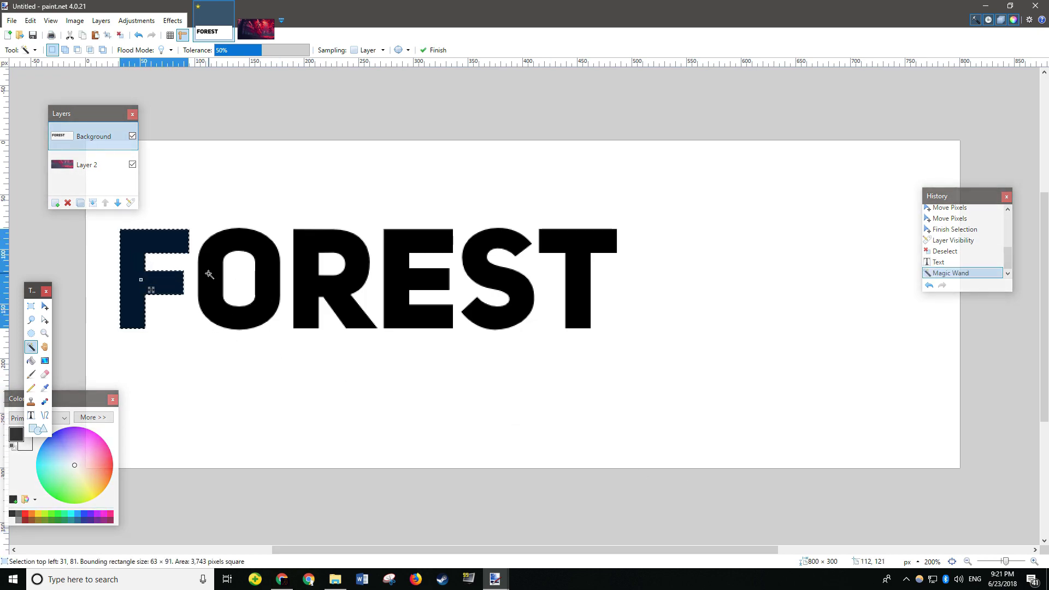
key("Delete")
left_click(213, 280)
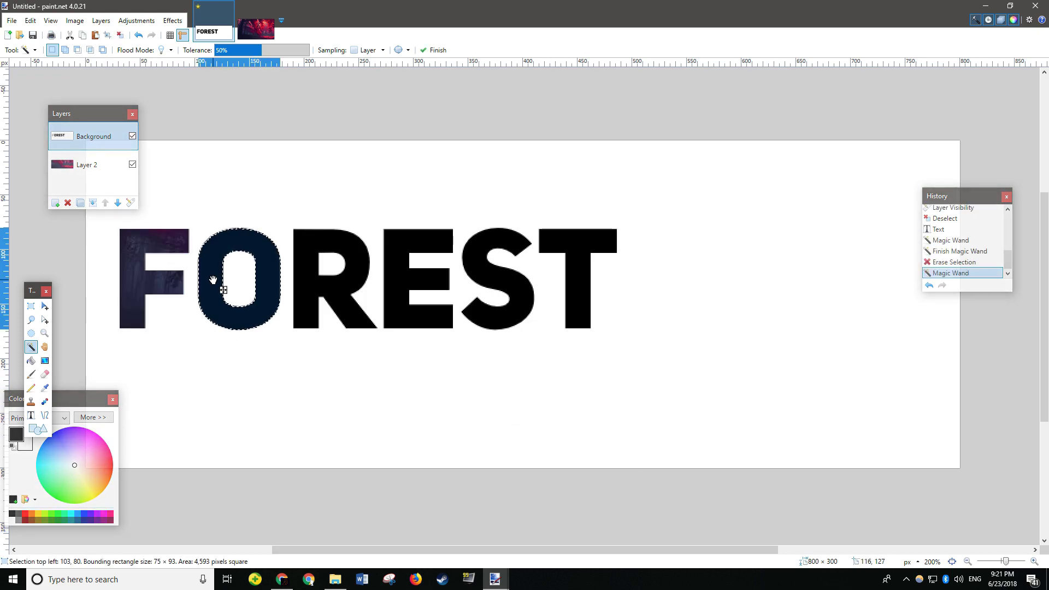
key("Delete")
left_click(312, 288)
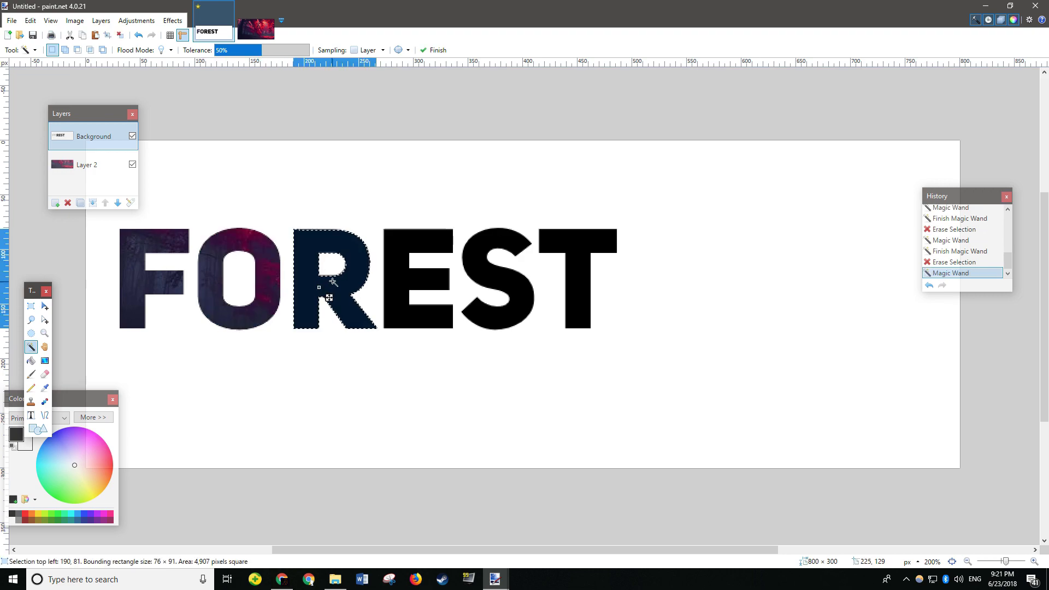
key("Delete")
Magic Wand and delete the letters E, S and T, then zoom back out
left_click(399, 286)
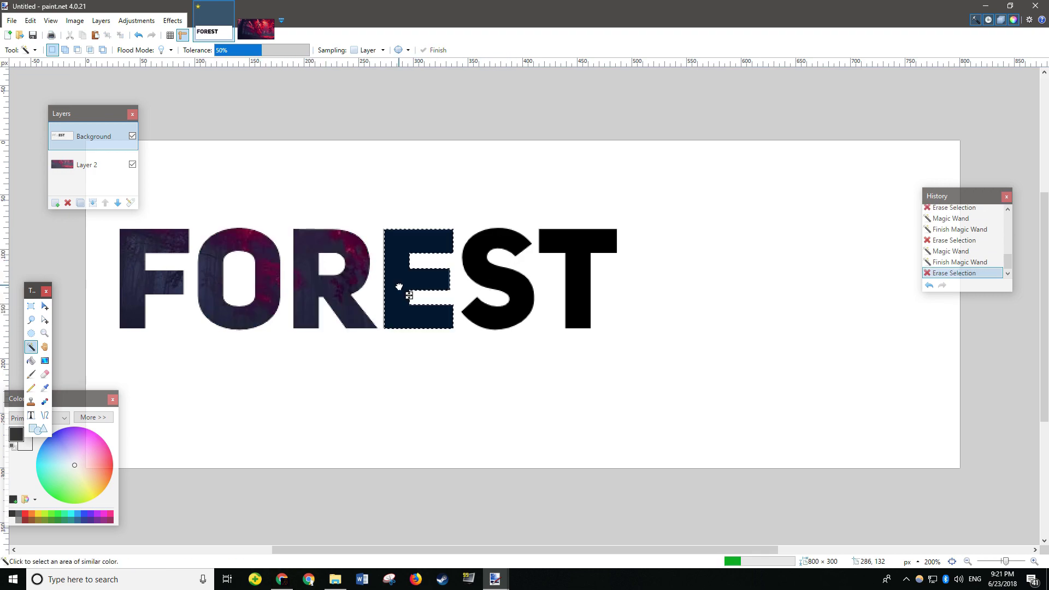
key("Delete")
left_click(483, 276)
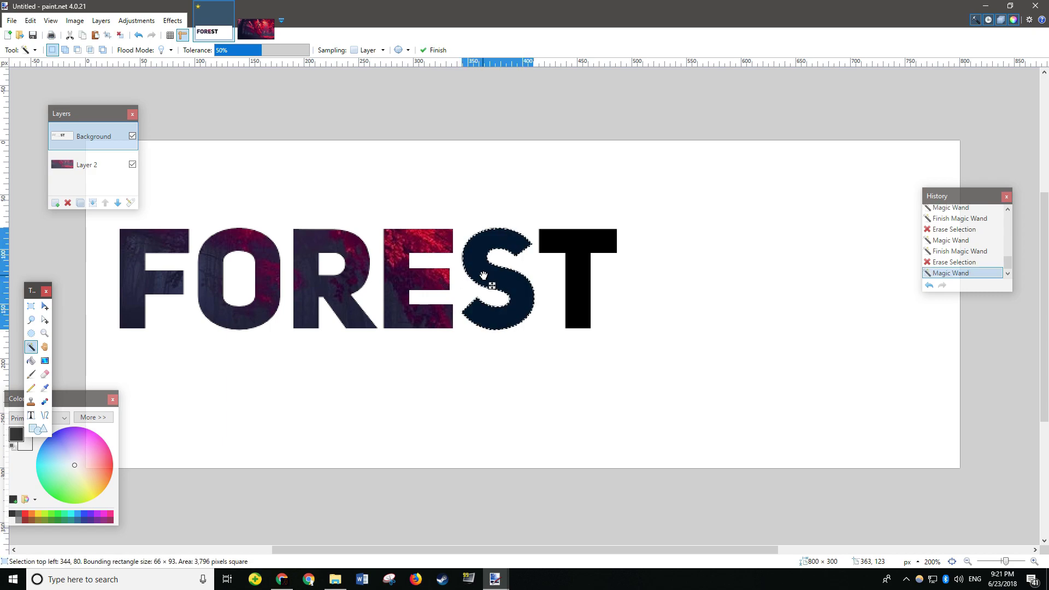
key("Delete")
left_click(573, 254)
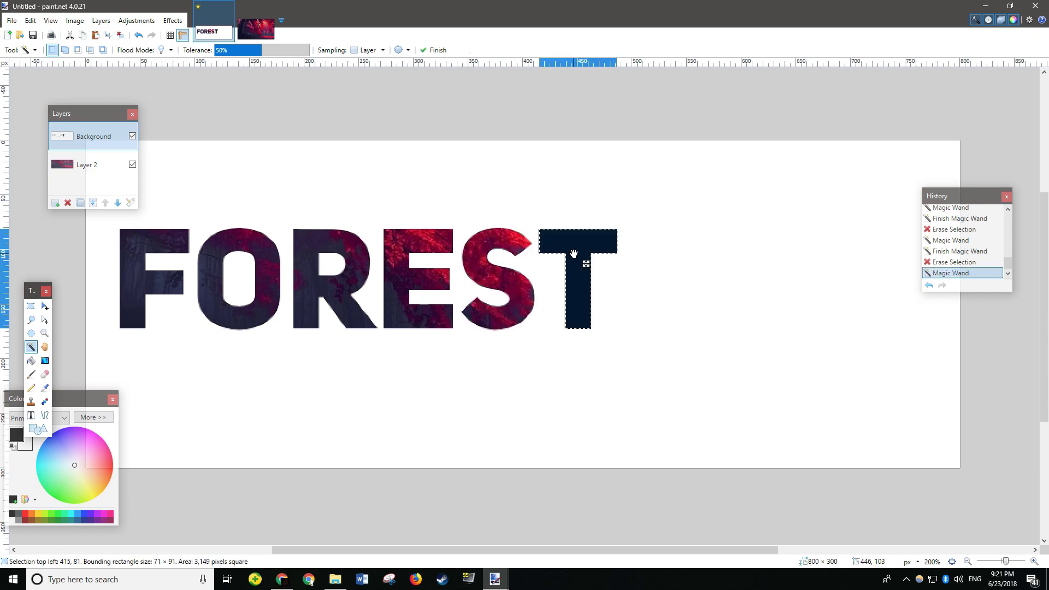
key("Delete")
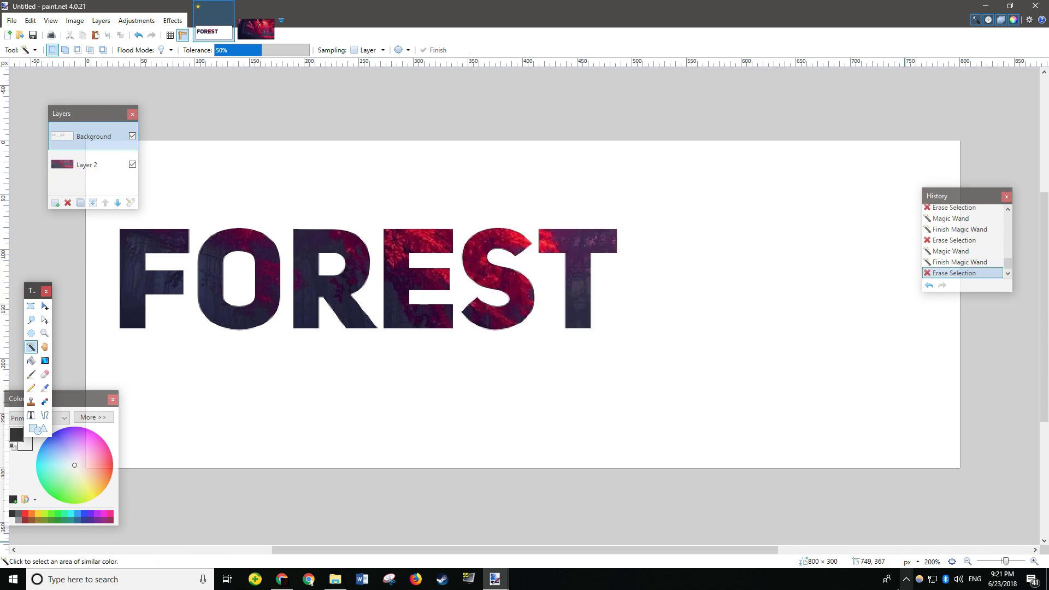
left_click(966, 560)
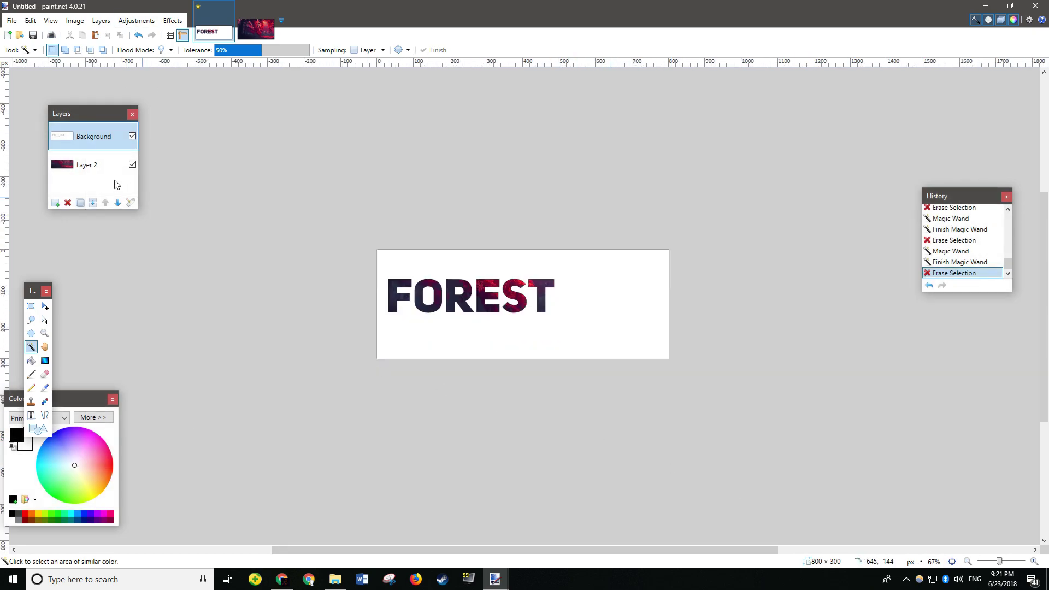
Erase everything on Layer 2 while Background is temporarily hidden
left_click(90, 166)
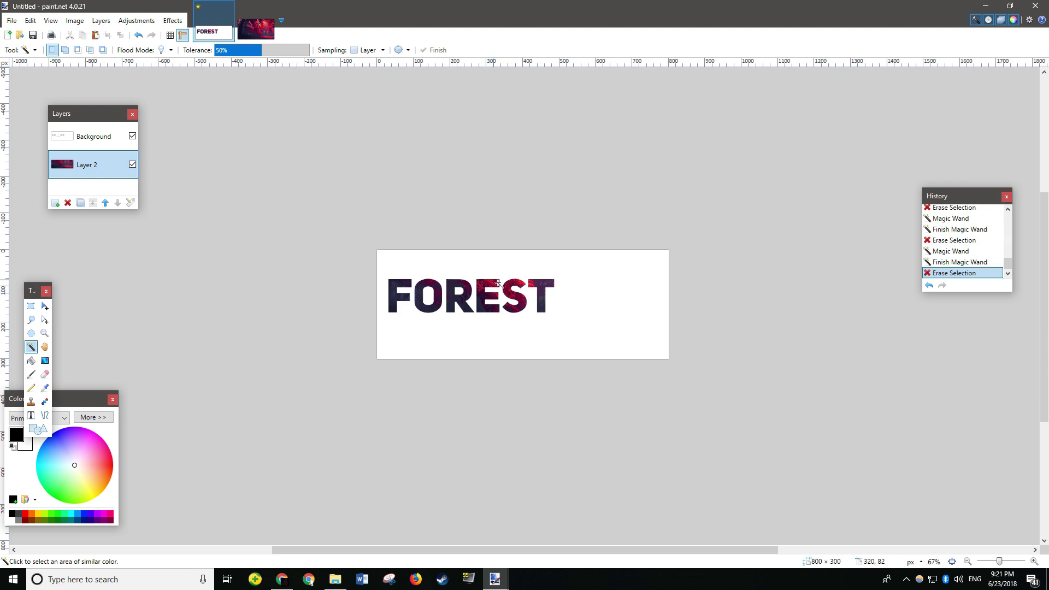
left_click(132, 136)
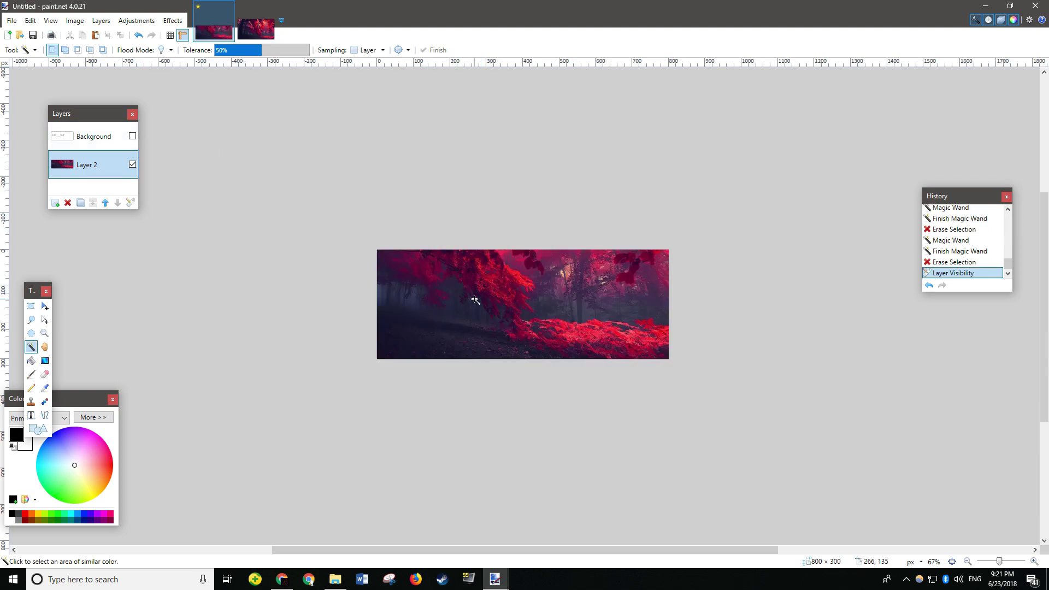
key("ctrl+a")
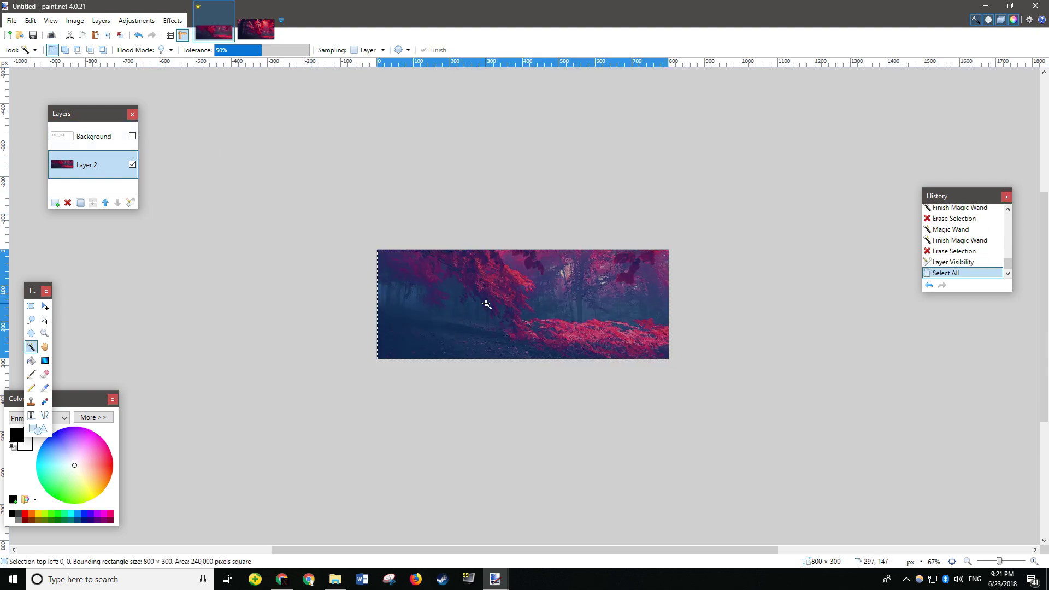
key("Delete")
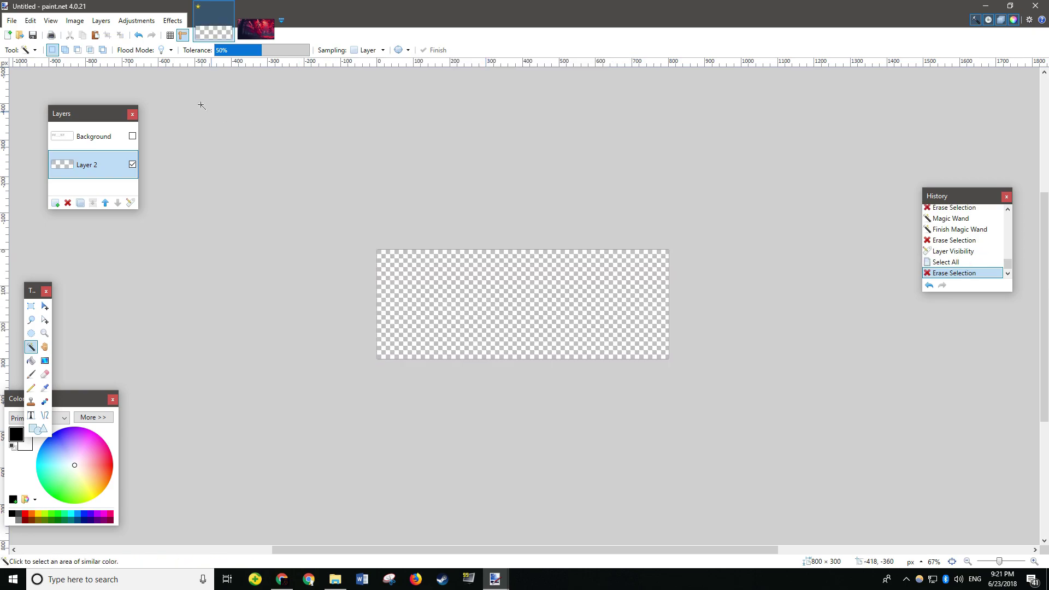
left_click(132, 136)
Paste the forest image at current canvas size and shift it up and left behind the letters
key("ctrl+v")
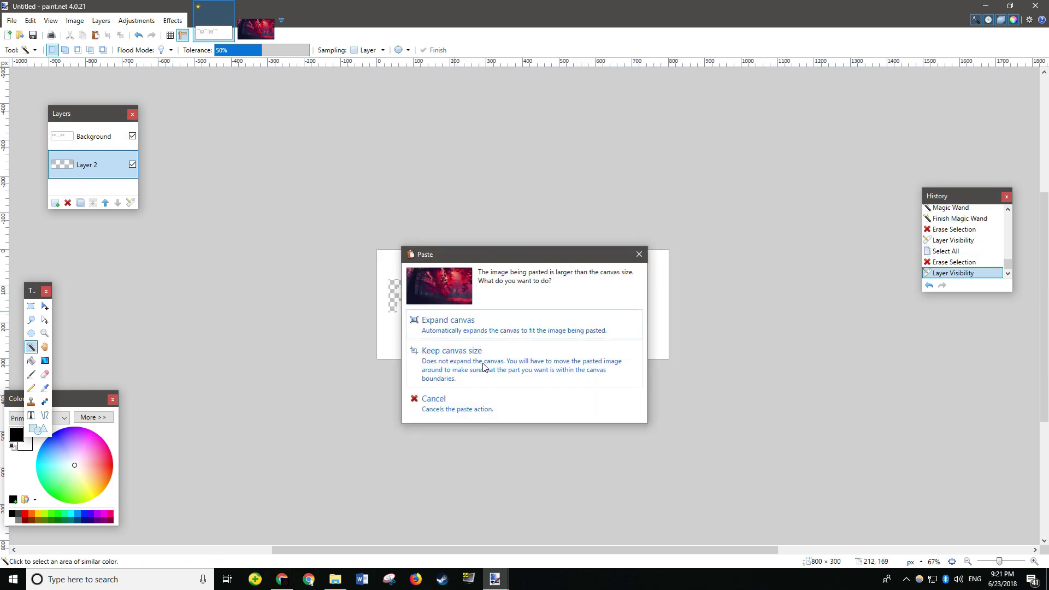
left_click(540, 342)
left_click_drag(610, 338, 529, 246)
left_click_drag(528, 241, 517, 250)
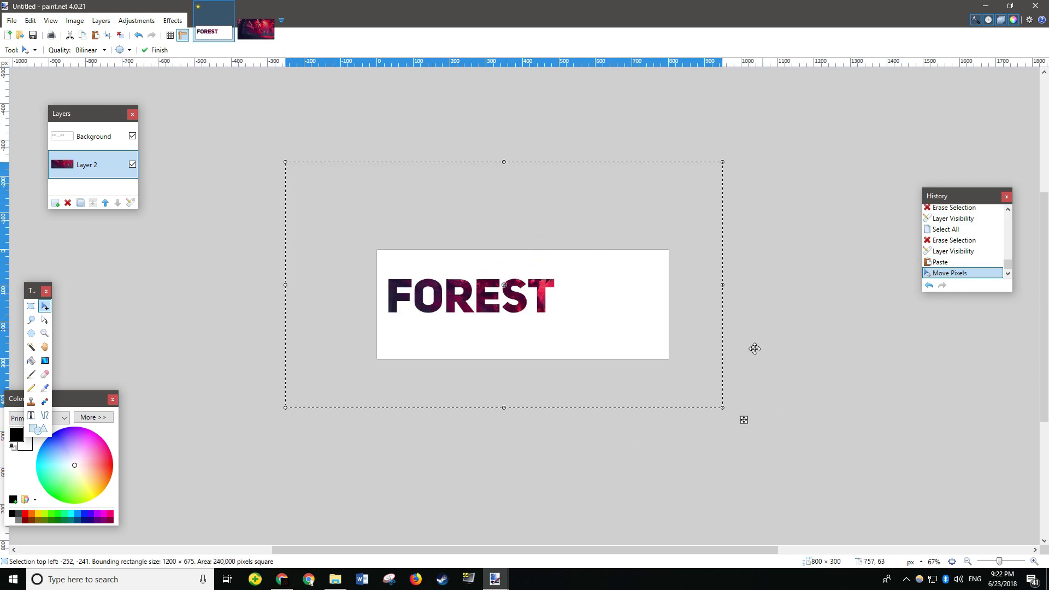
left_click(31, 306)
Deselect and flatten the image into a single layer
left_click(198, 236)
left_click(75, 21)
left_click(92, 150)
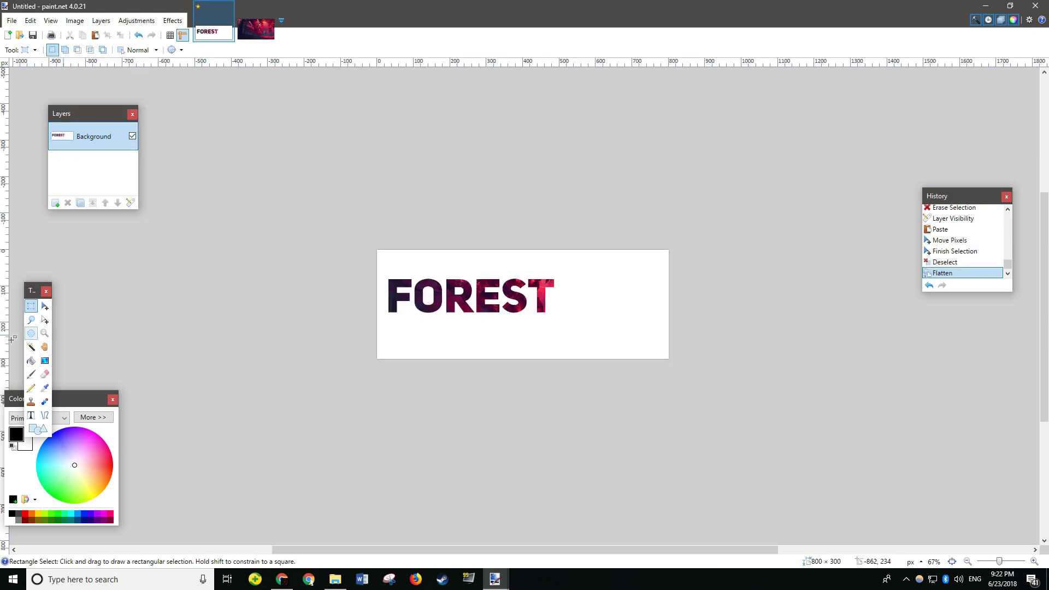
Delete the white background and the white holes inside R and O with Magic Wand
left_click(31, 347)
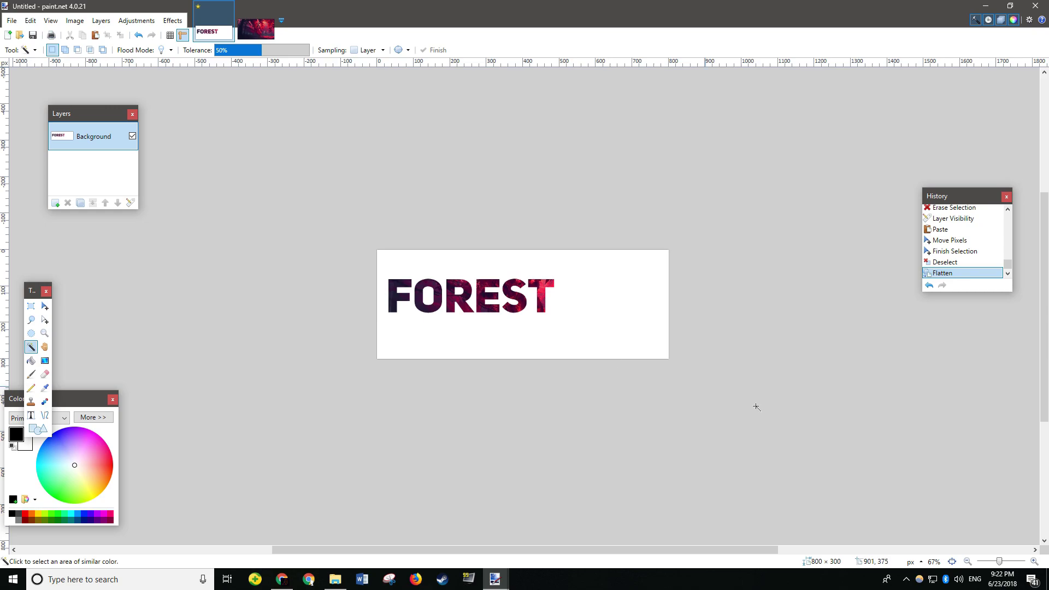
left_click(1033, 562)
left_click(1034, 562)
left_click(1033, 562)
left_click(396, 391)
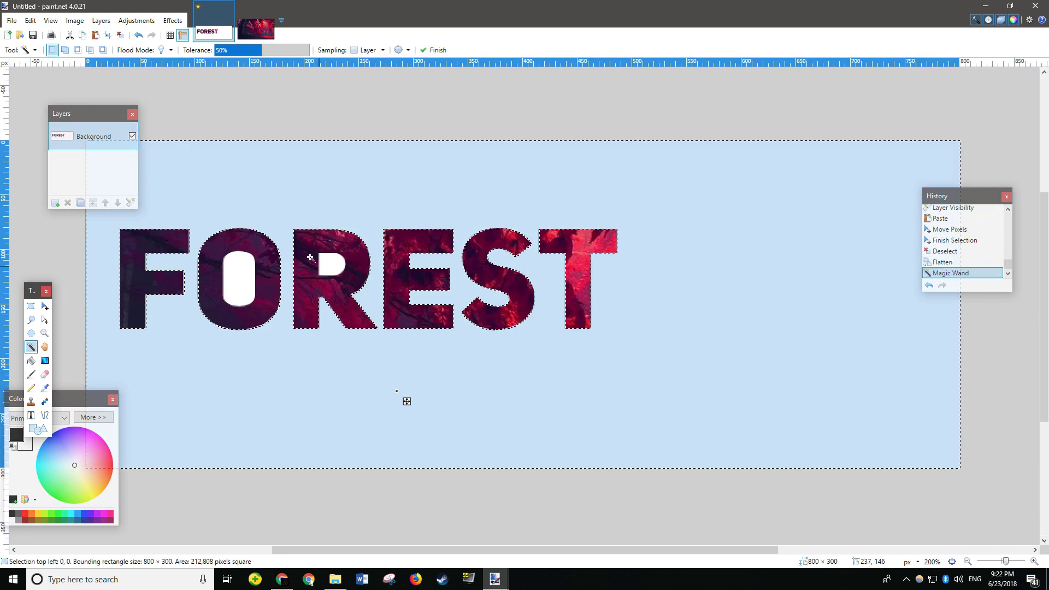
key("Delete")
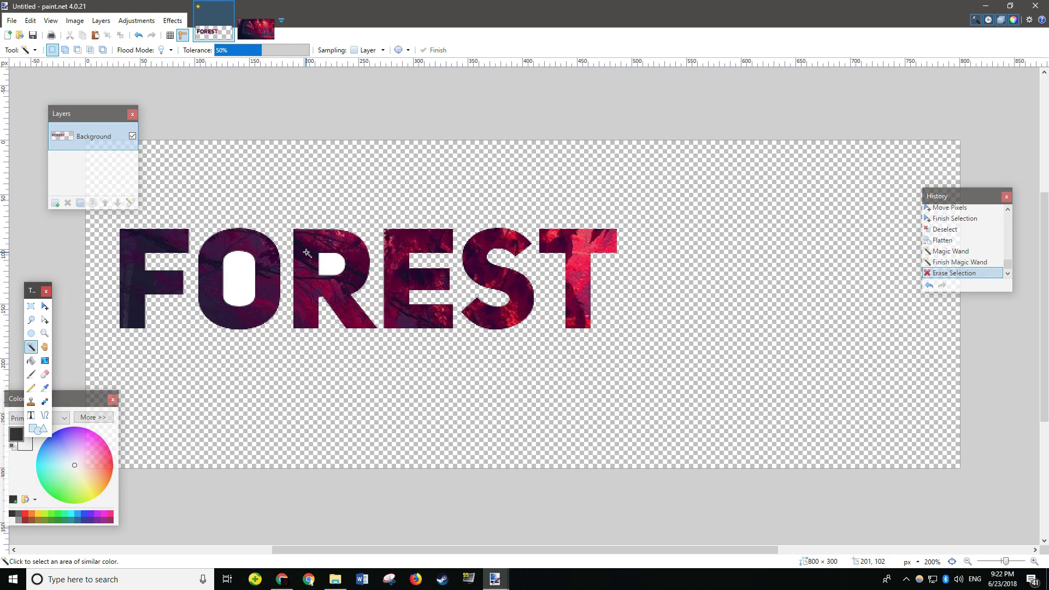
left_click(335, 262)
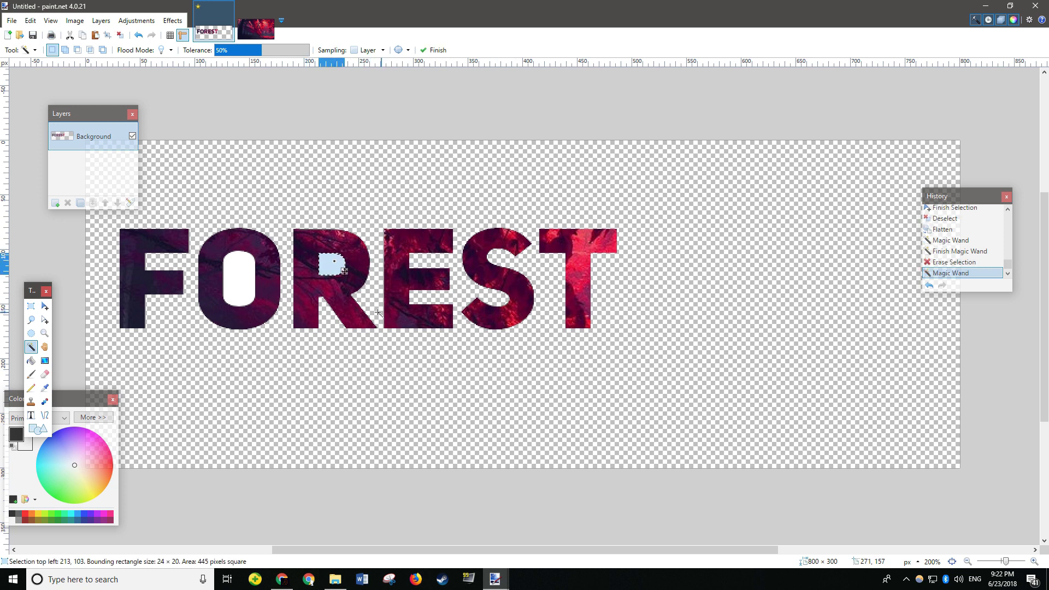
key("Delete")
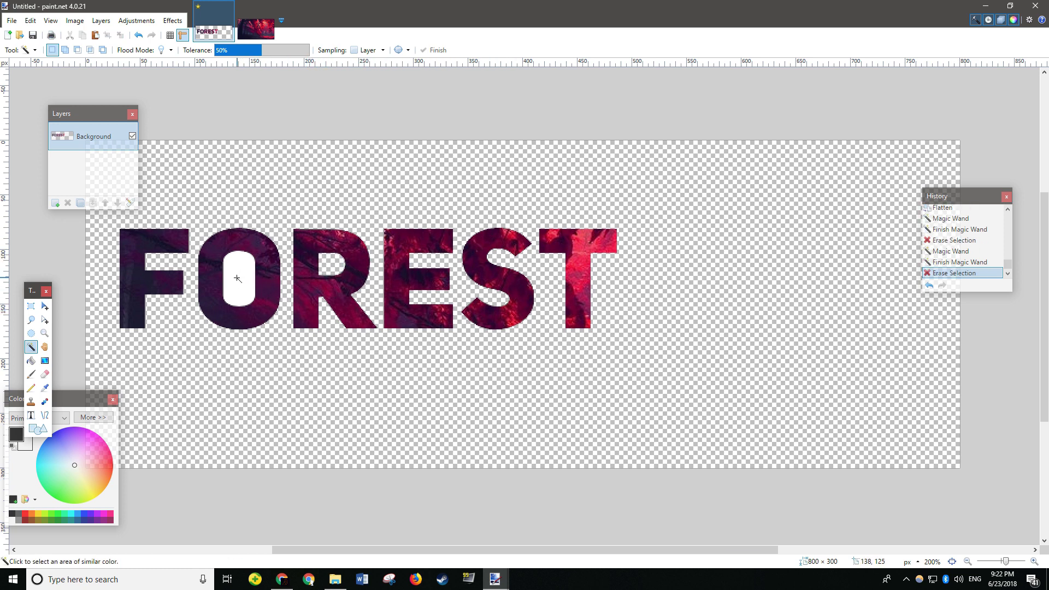
left_click(237, 277)
key("Delete")
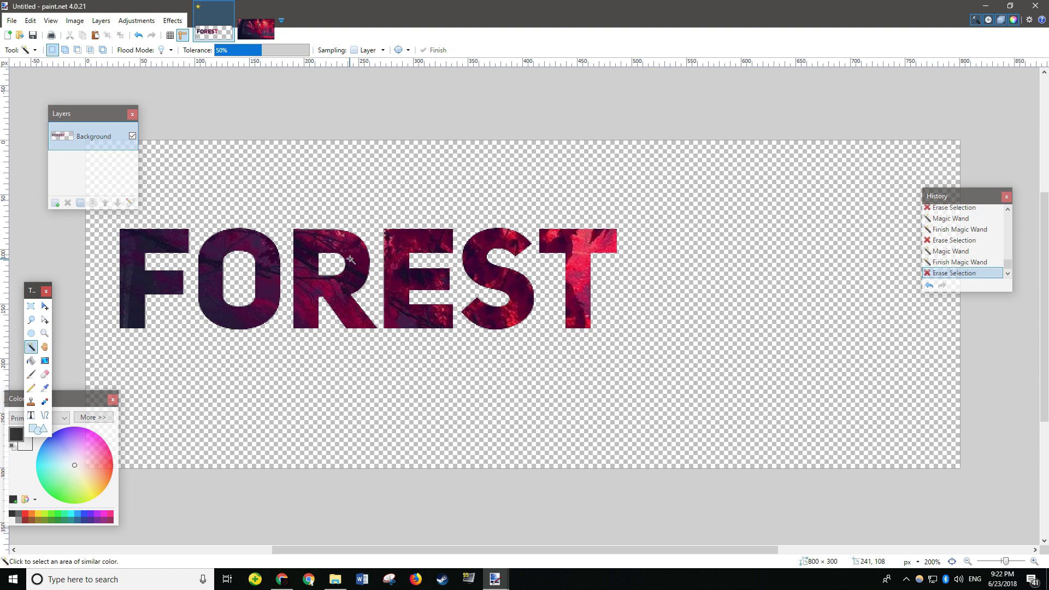
left_click(967, 561)
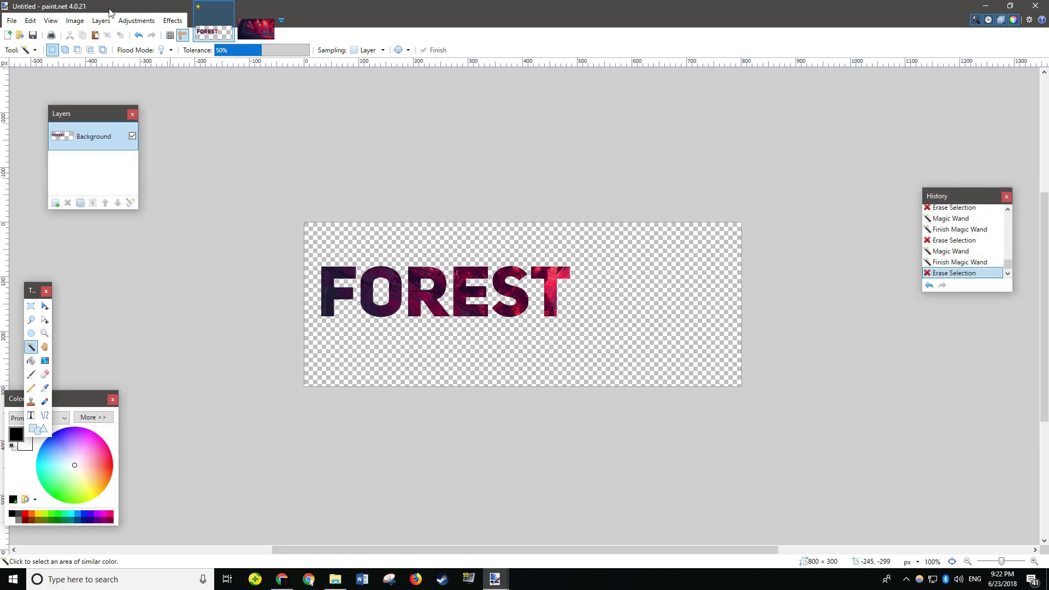
Save the image to the Desktop as forest.png with default PNG settings, then show the desktop
left_click(11, 22)
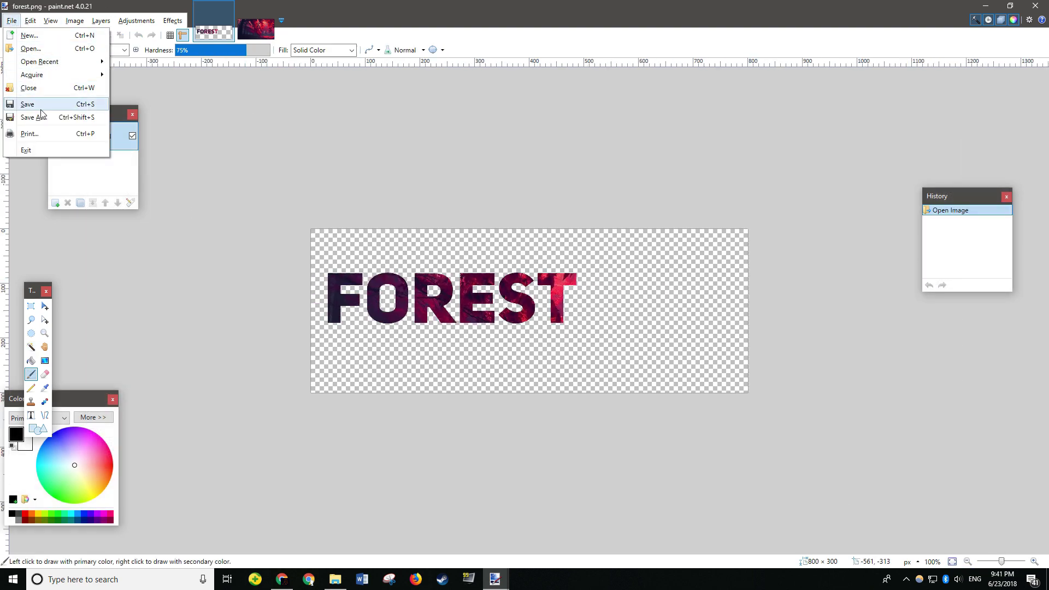
left_click(43, 113)
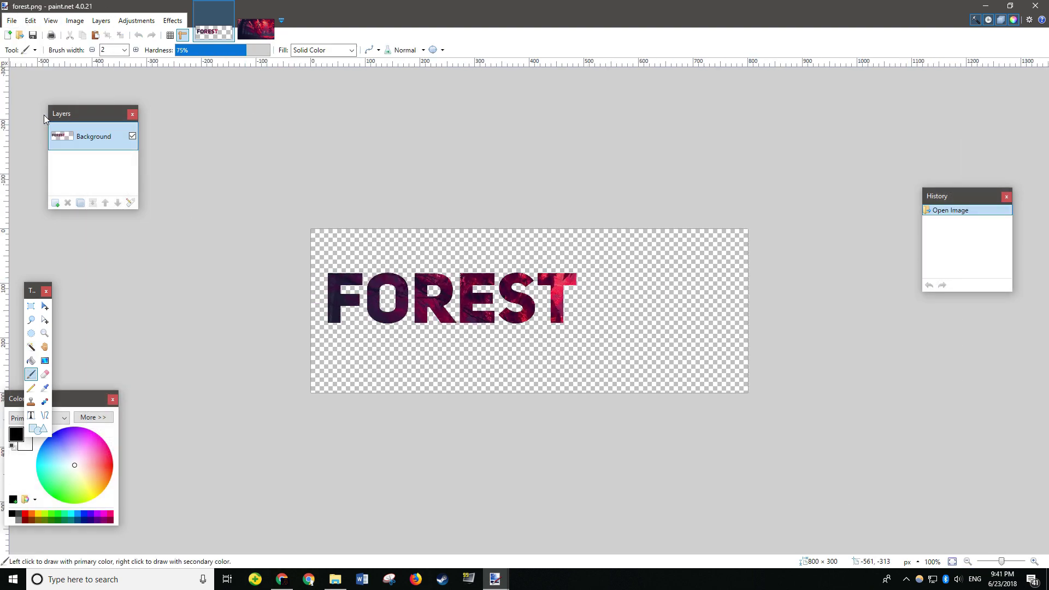
scroll(48, 106, "up", 5)
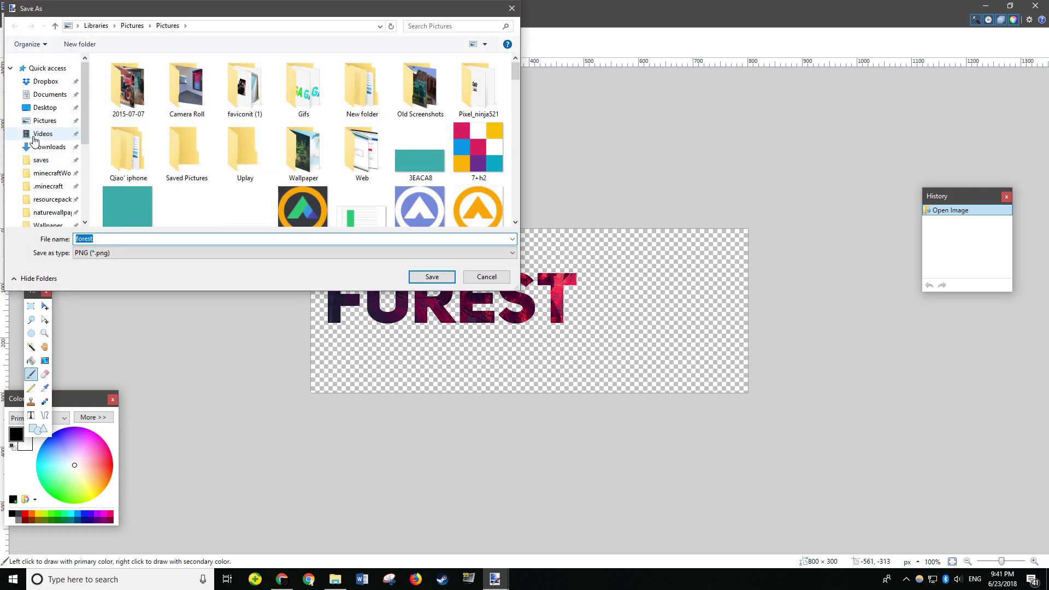
left_click(45, 107)
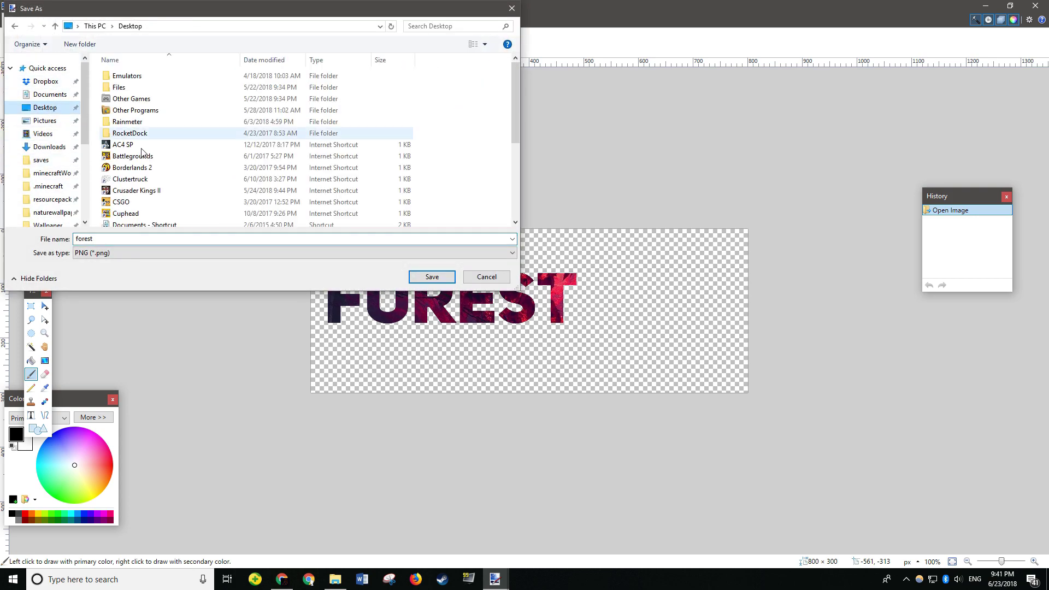
scroll(274, 140, "down", 4)
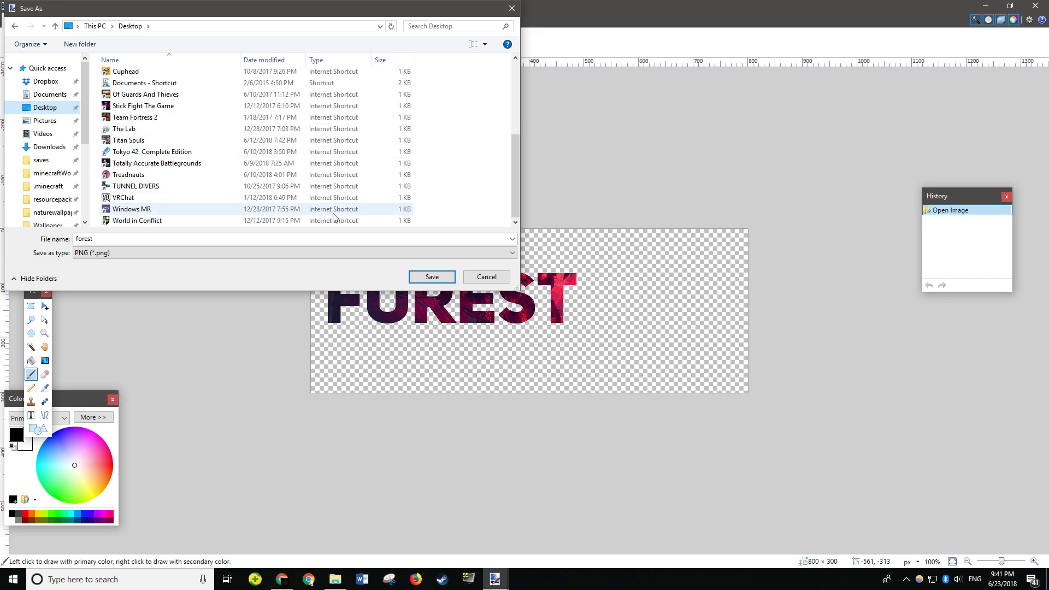
left_click(423, 275)
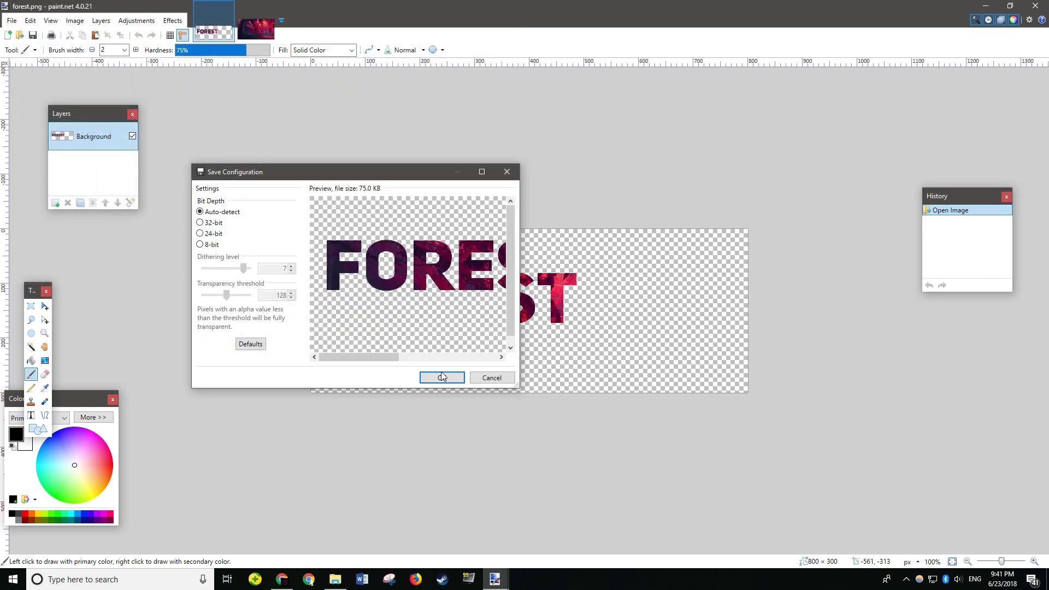
left_click(441, 374)
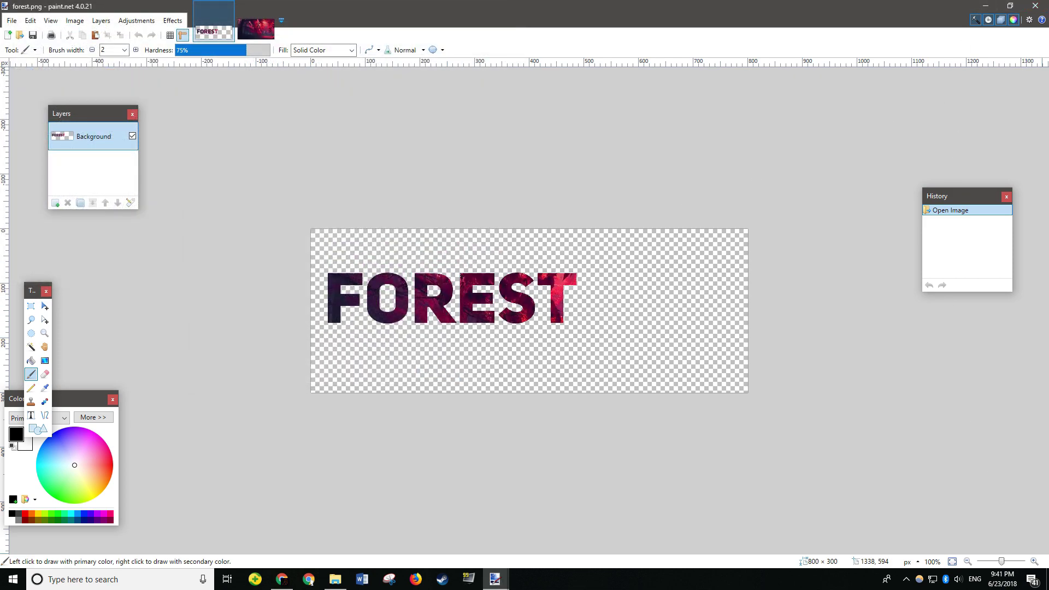
left_click(1046, 579)
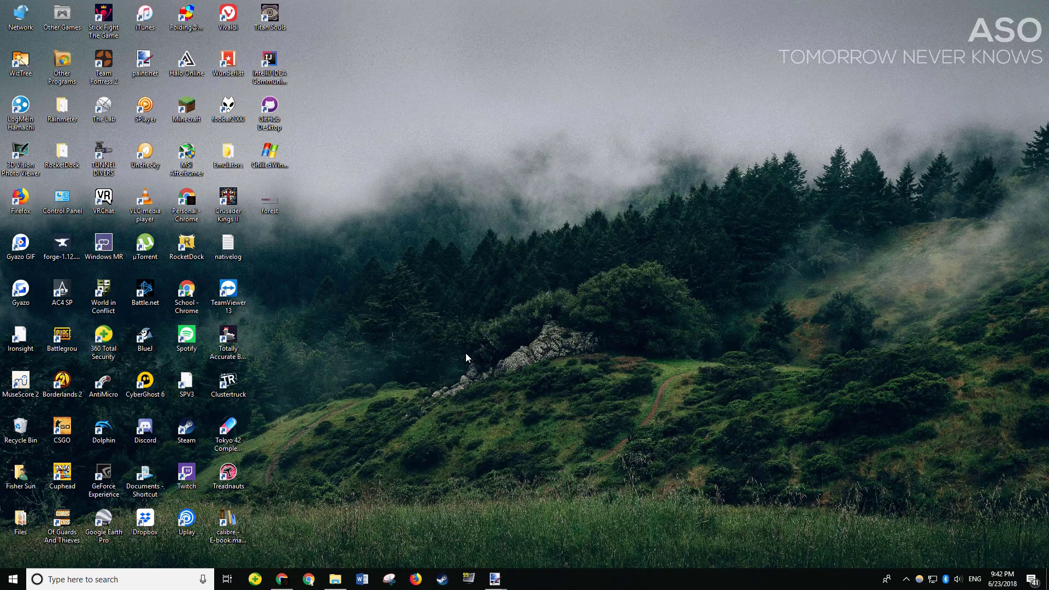
Open forest.png from its desktop icon to view the photo-filled FOREST image in paint.net
double_click(270, 201)
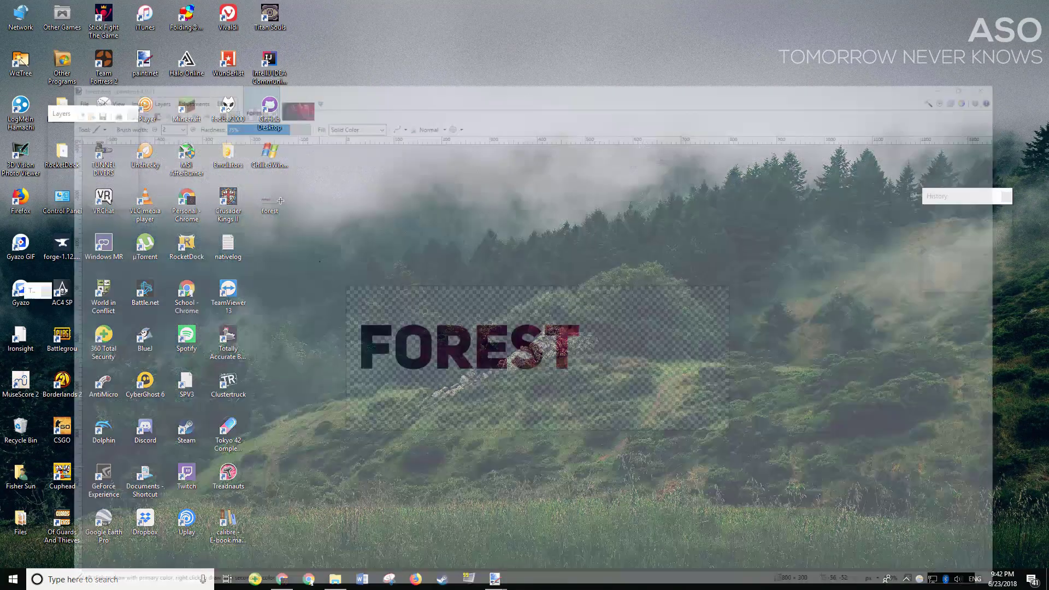